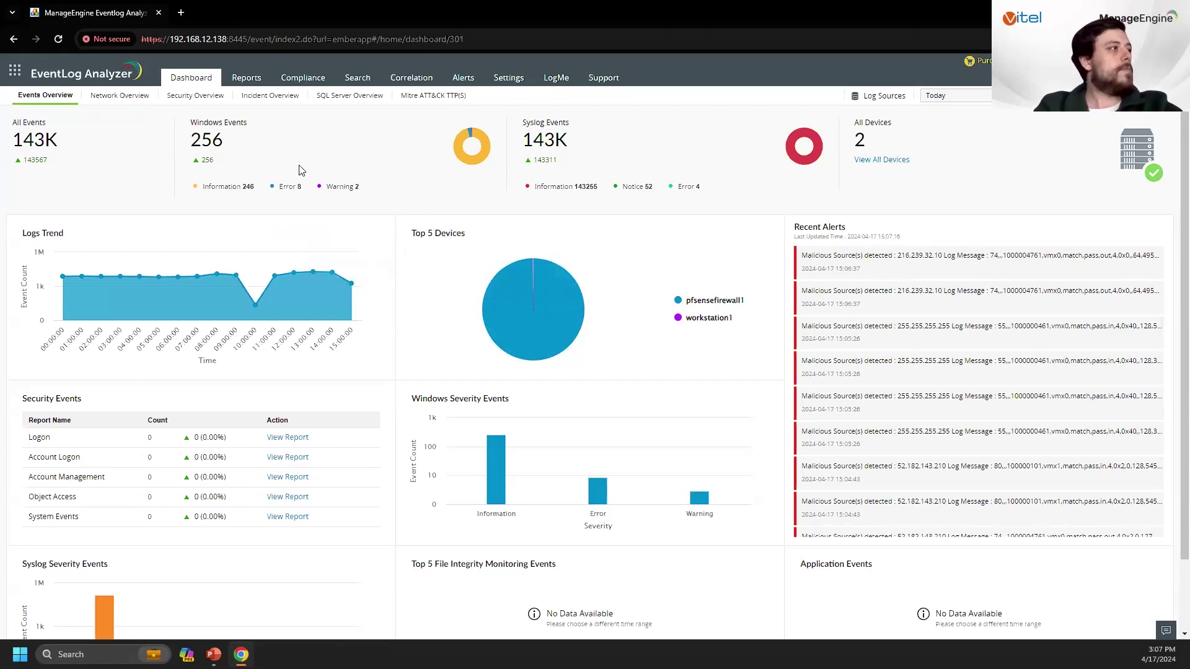
- Examine the log receiver's server details, including the flow rate and received logs, refresh them, and close the viewer
mouse_move(472, 231)
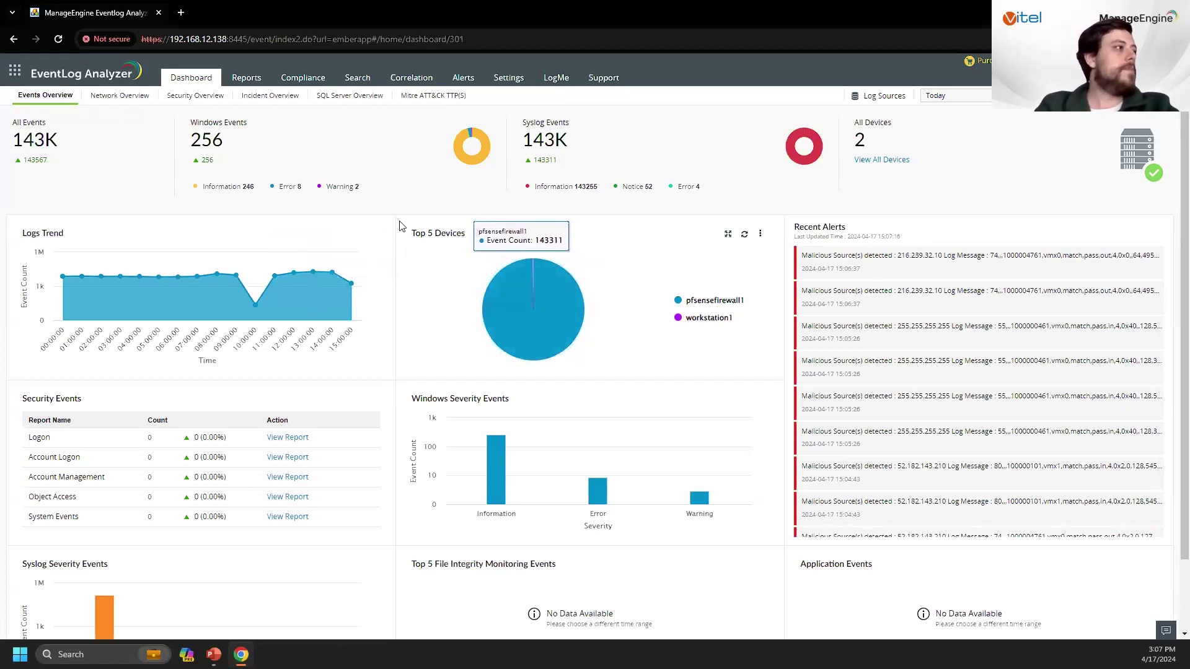
mouse_move(190, 290)
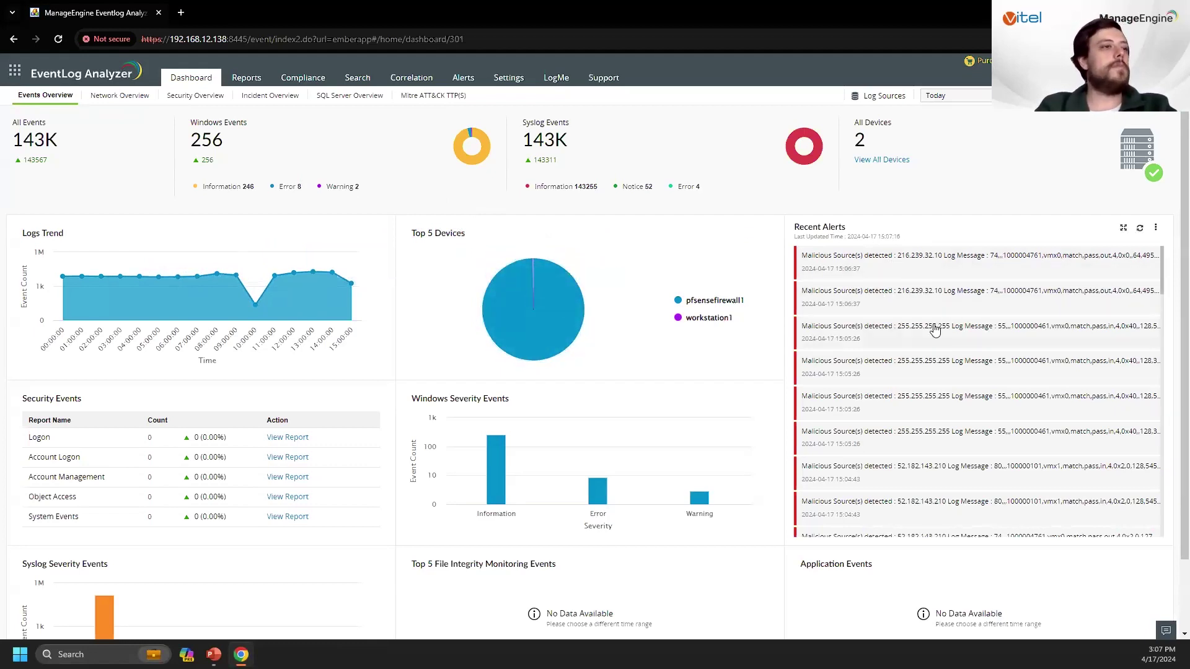
left_click(443, 307)
left_click(428, 101)
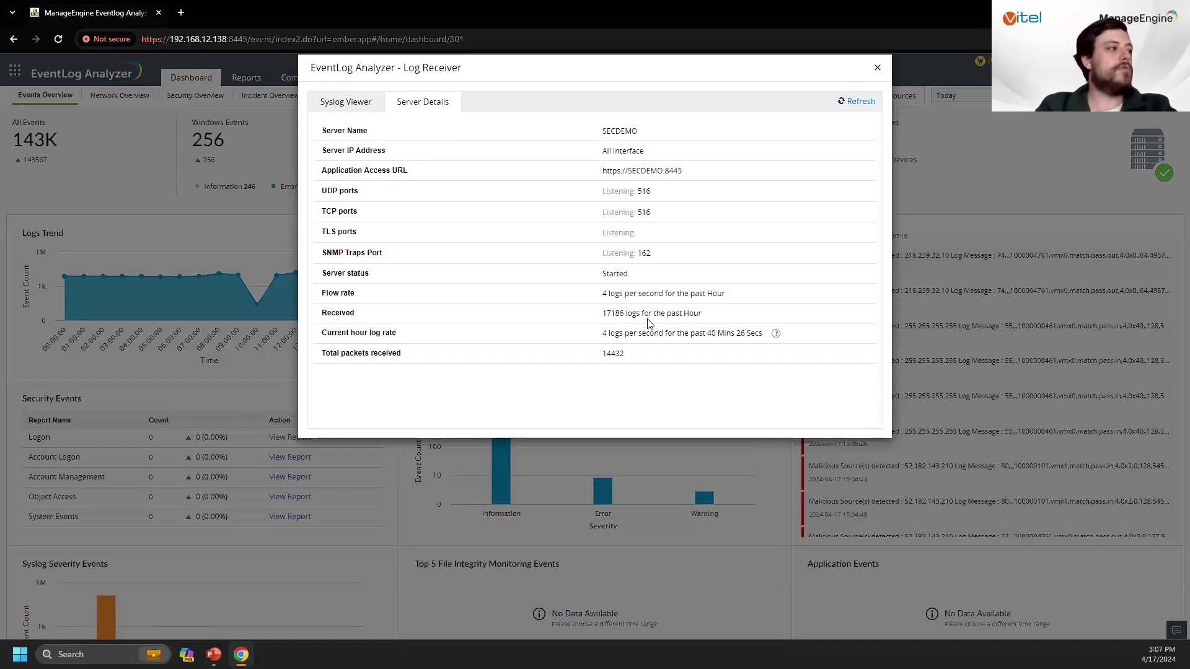
left_click_drag(366, 296, 322, 297)
left_click(369, 298)
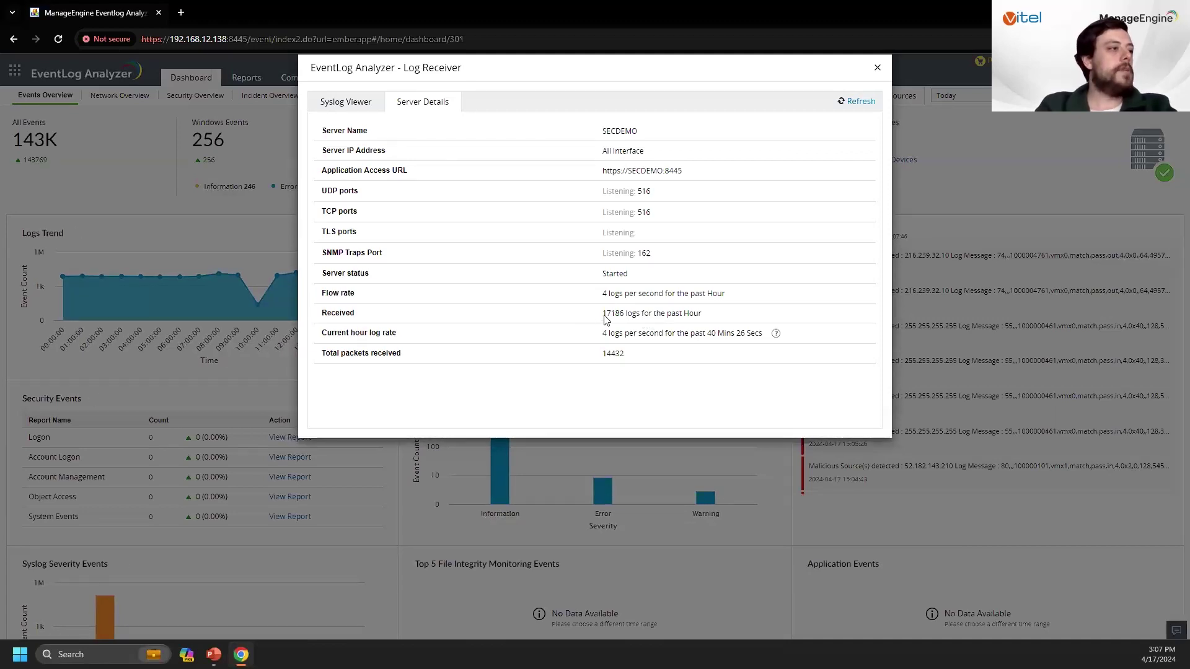
left_click_drag(604, 316, 713, 317)
left_click(713, 317)
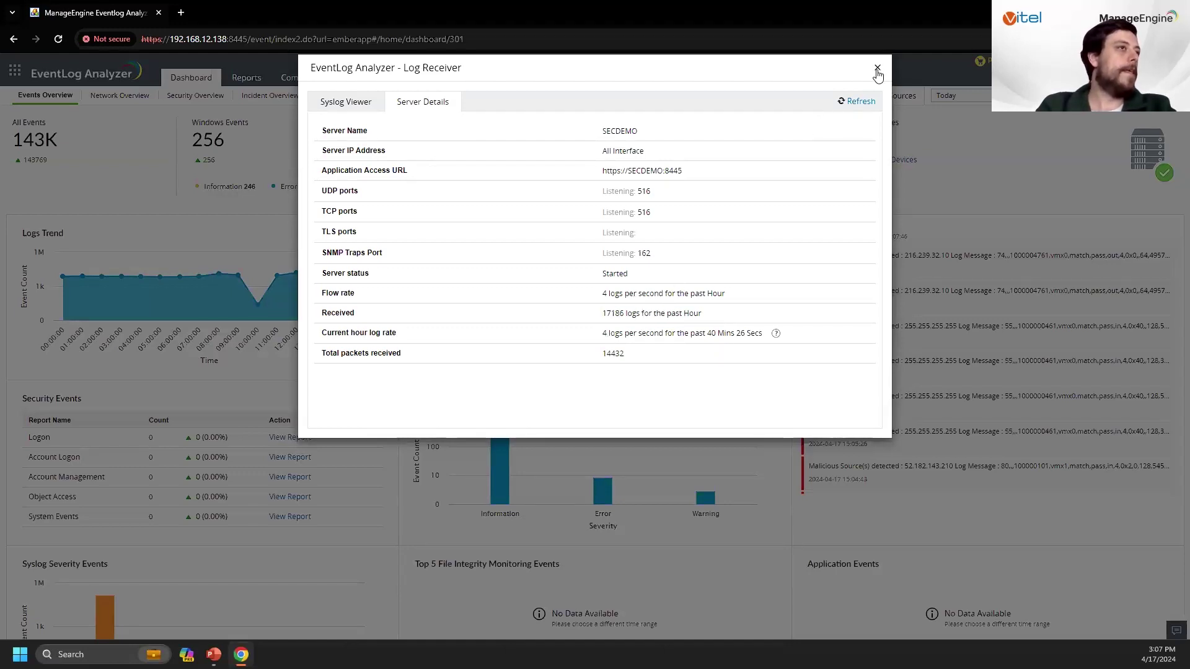
left_click(858, 101)
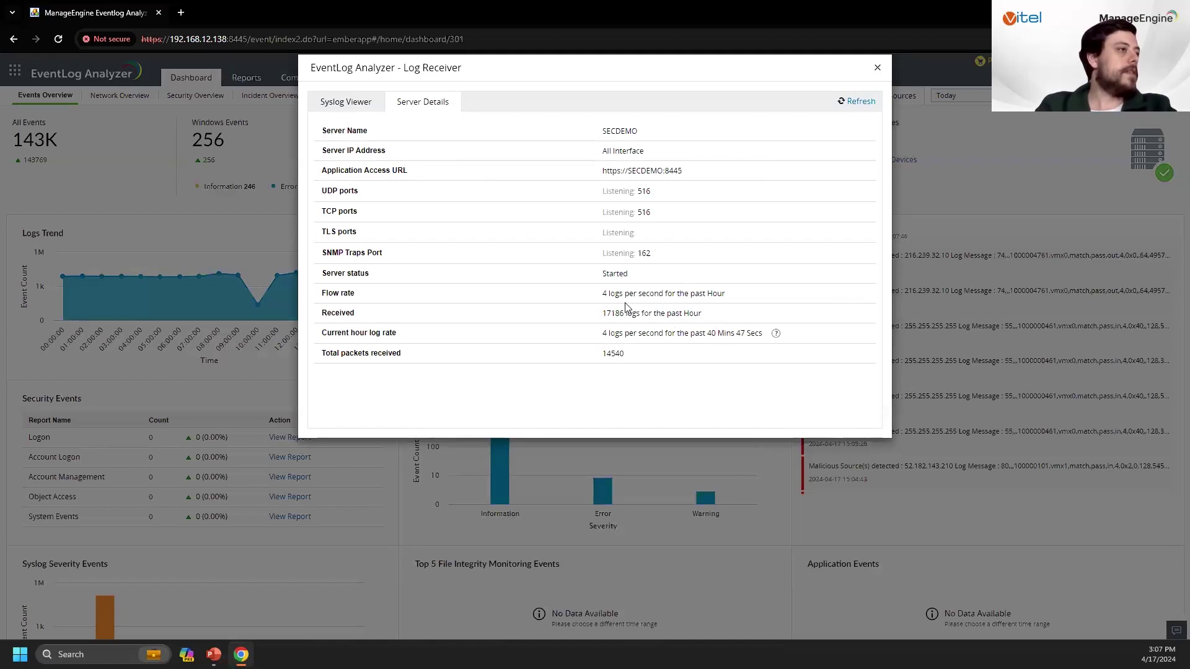
left_click(878, 68)
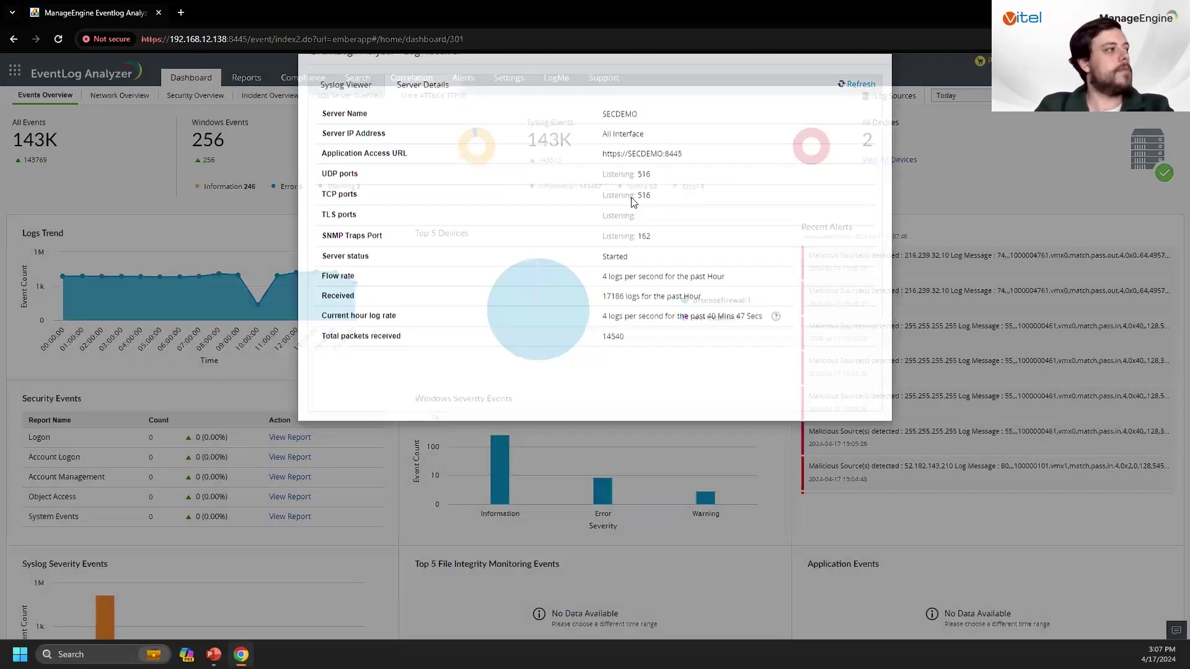
- View the Mitre ATT&CK reports for Initial Access, expanding External Remote Services and Exploit Public-Facing Application
scroll(555, 241, "down", 1)
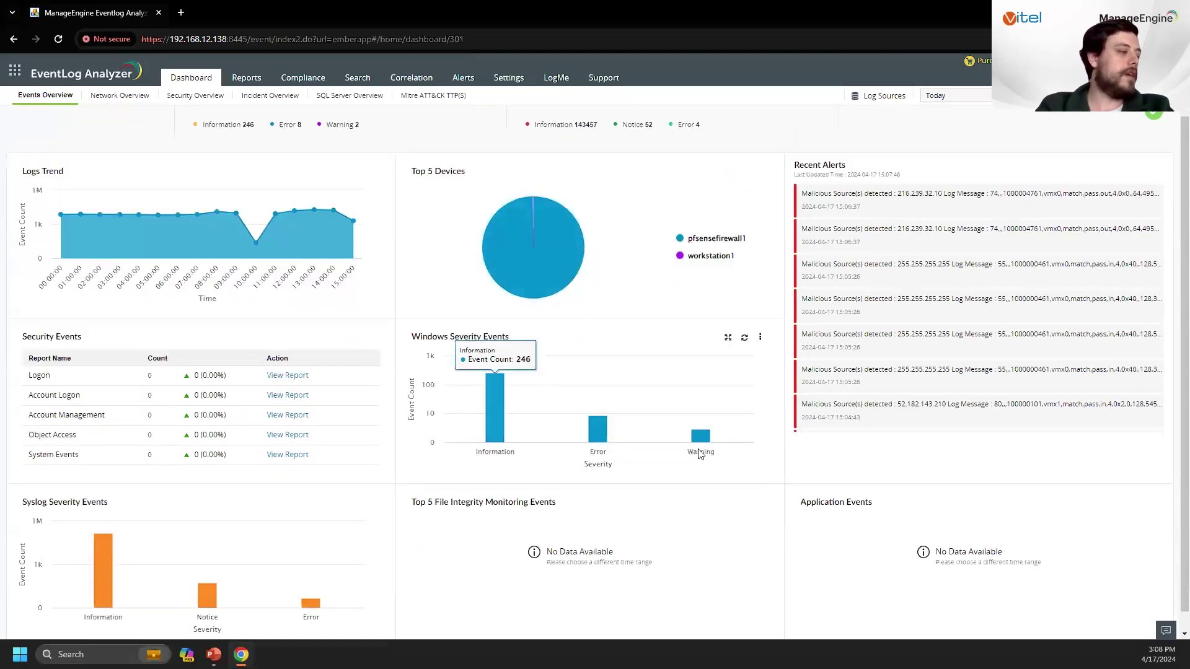
scroll(542, 416, "up", 1)
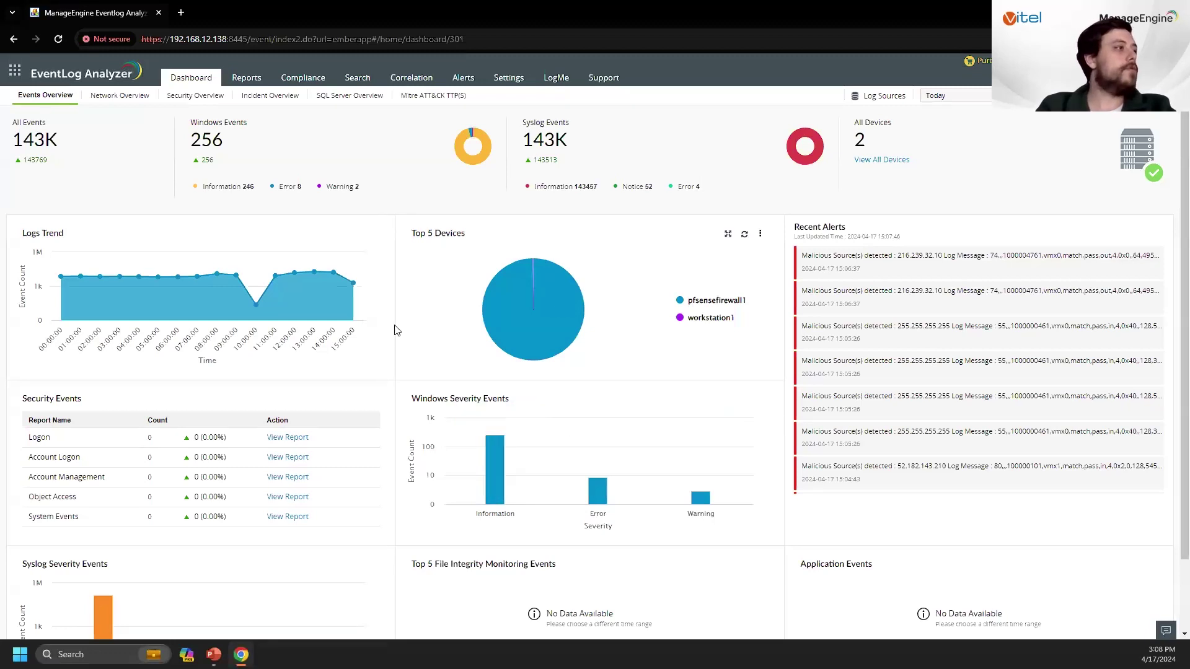
left_click(246, 78)
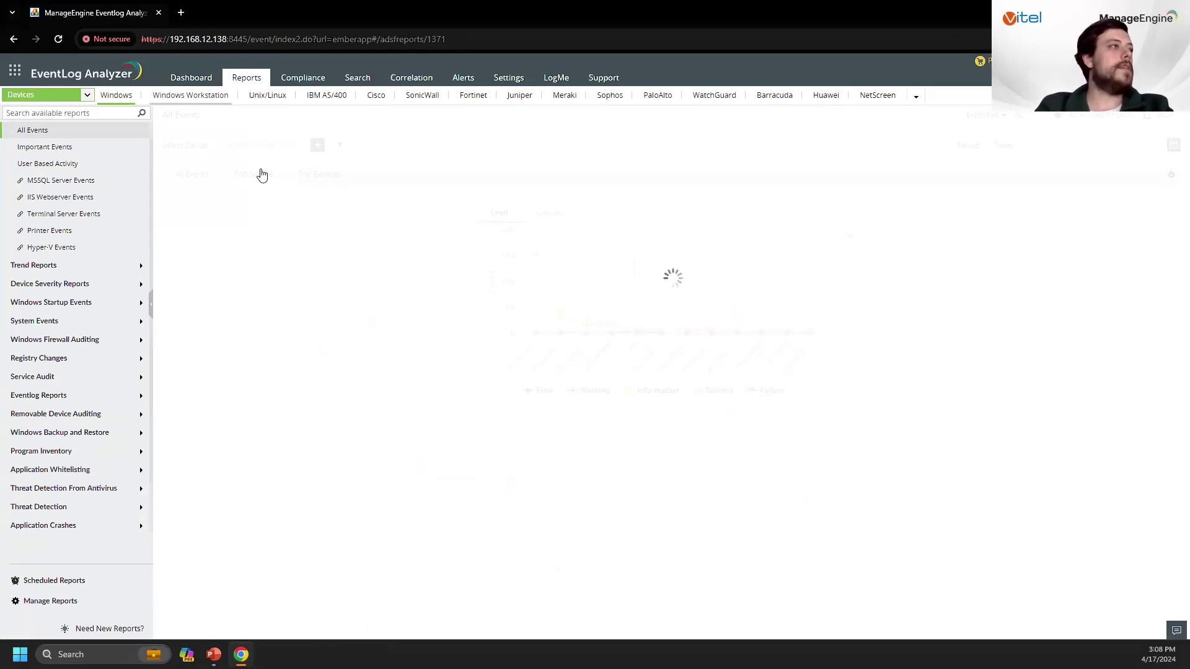
left_click(88, 96)
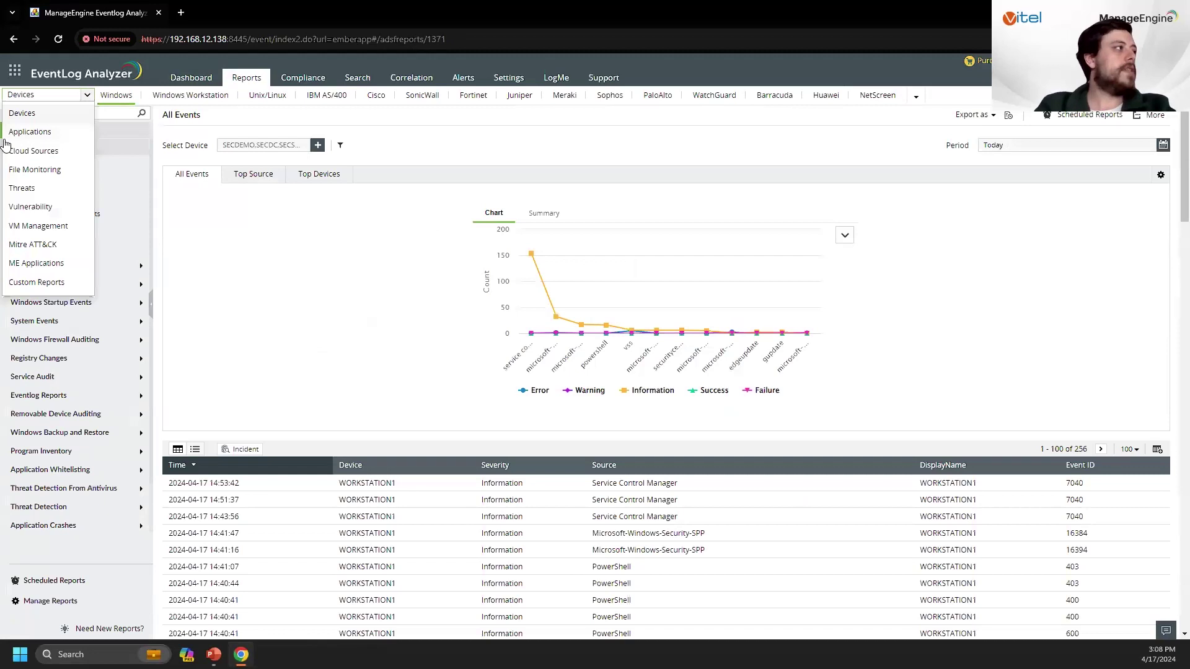
left_click(55, 247)
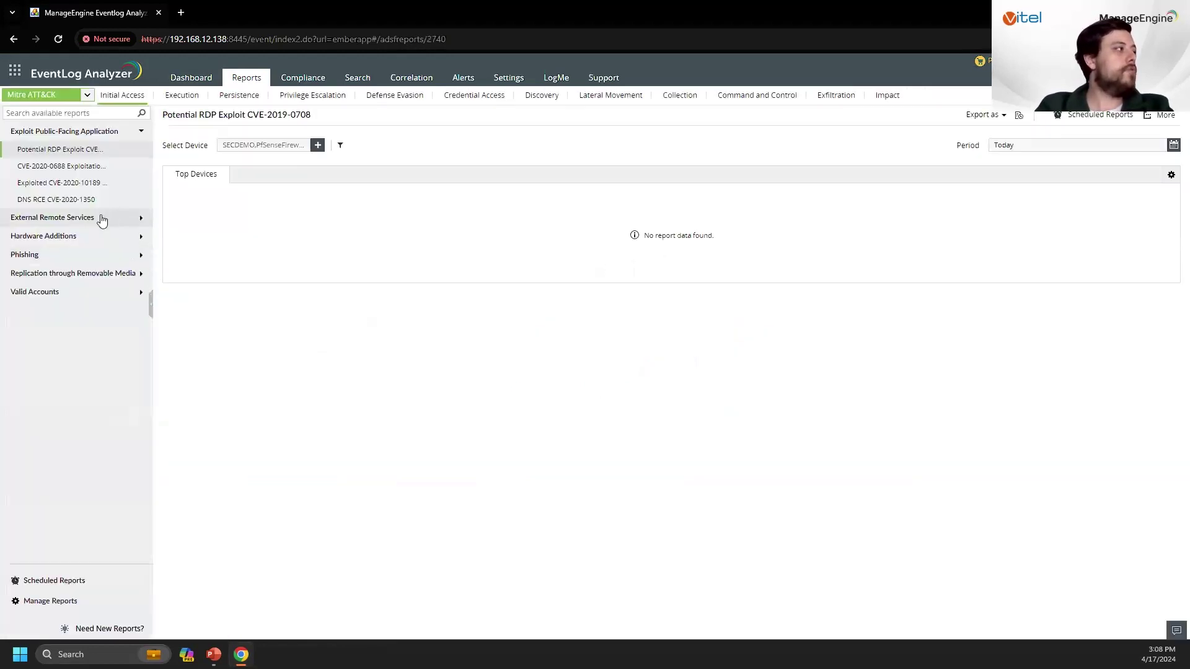
left_click(106, 221)
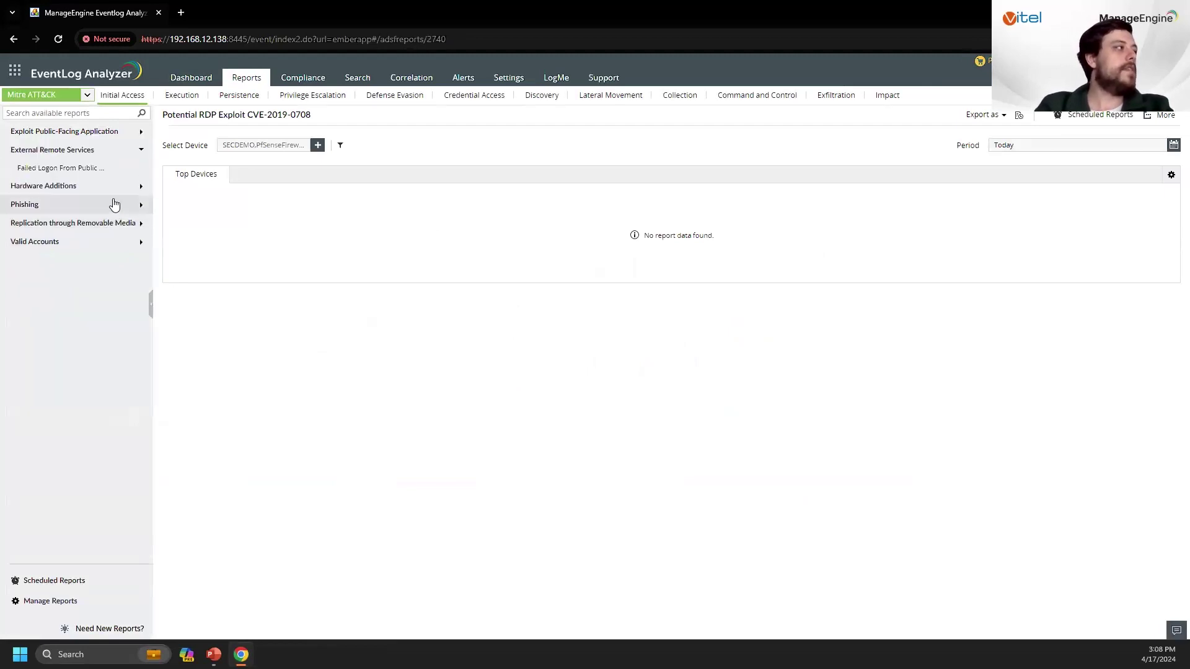
left_click(98, 132)
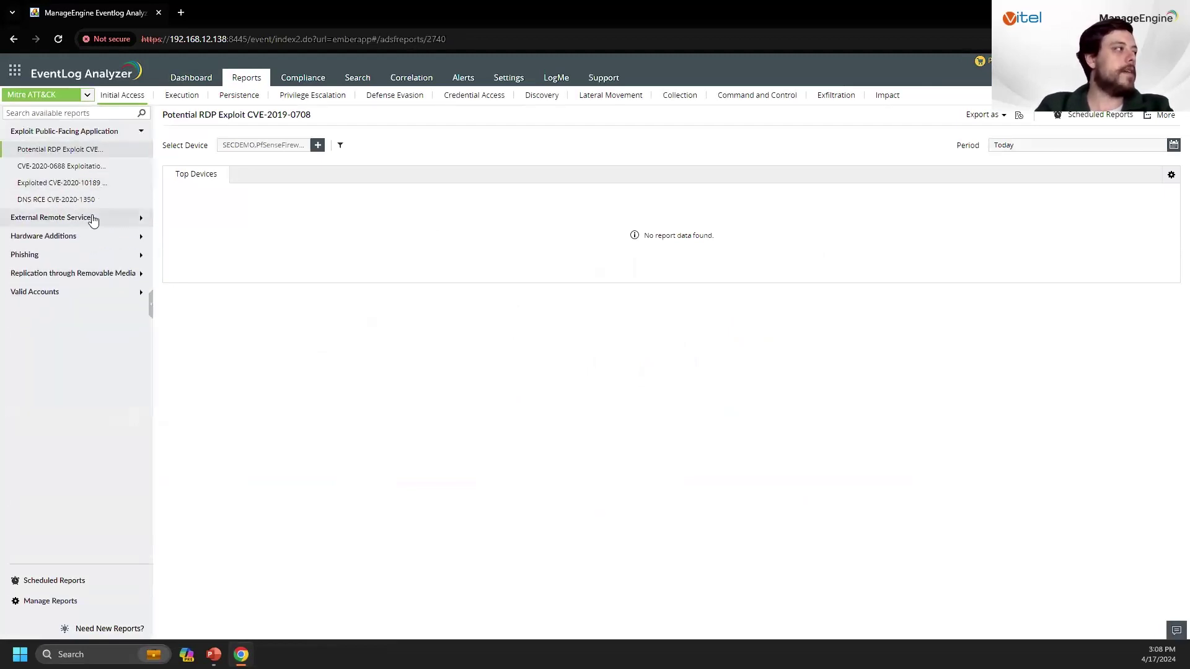
- View the ME Applications report category and the Custom Reports category
left_click(81, 98)
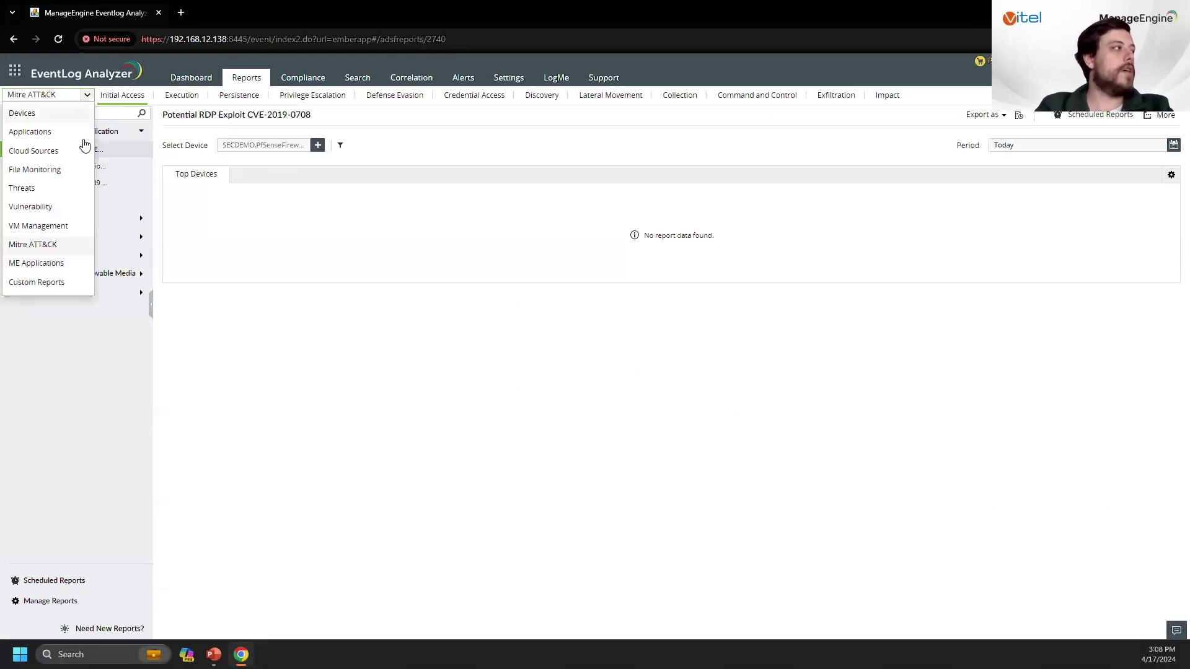
left_click(48, 268)
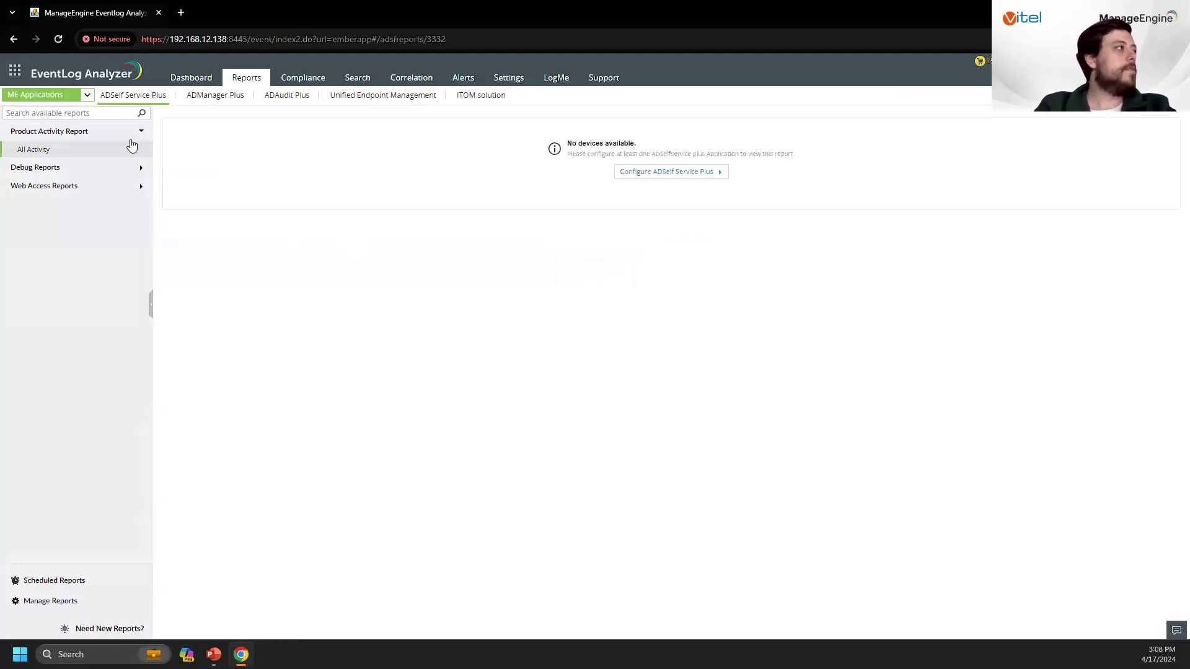
left_click(64, 97)
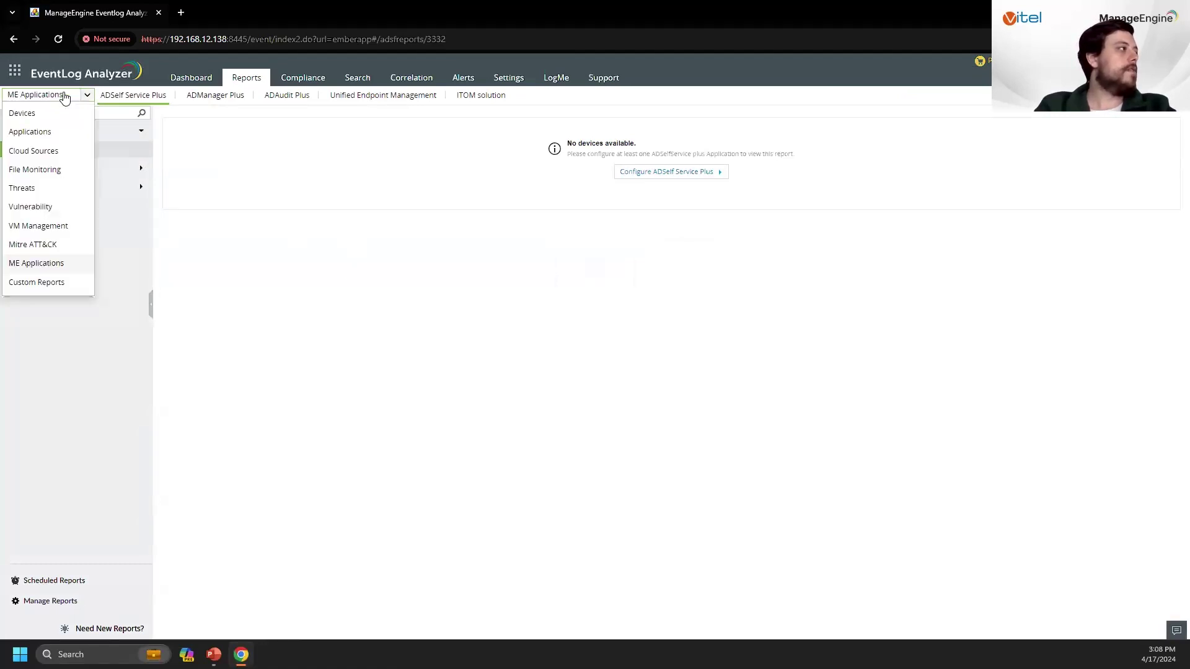
left_click(48, 282)
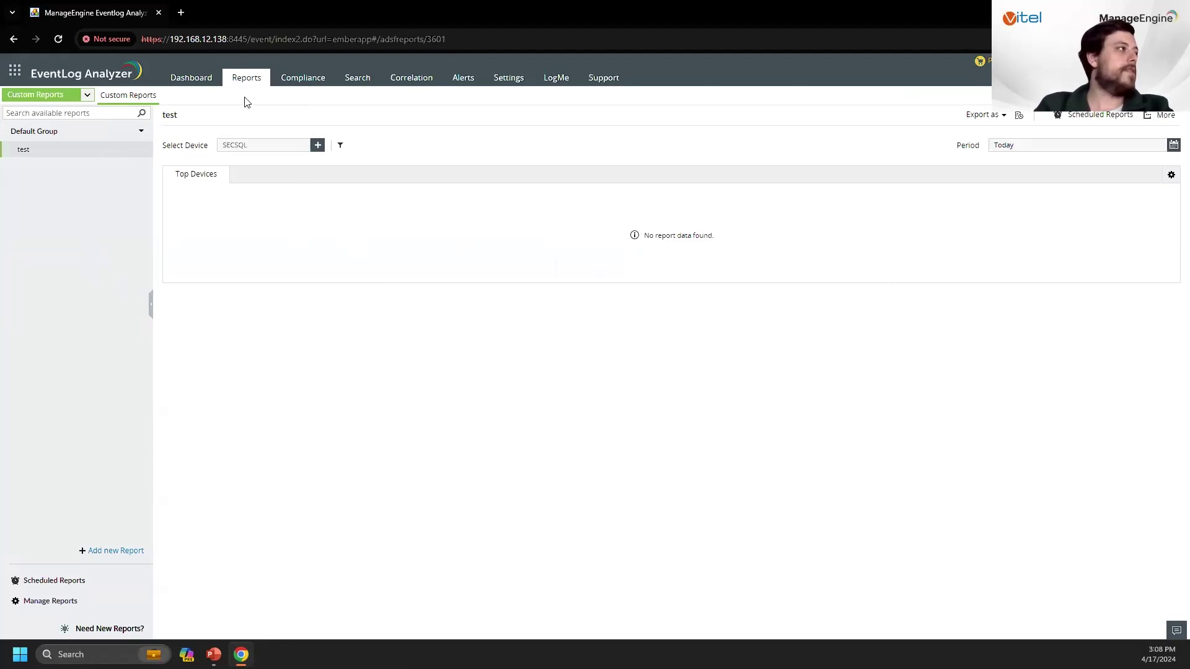
- View the FISMA compliance reports and the advanced criteria builder of the log search
left_click(301, 78)
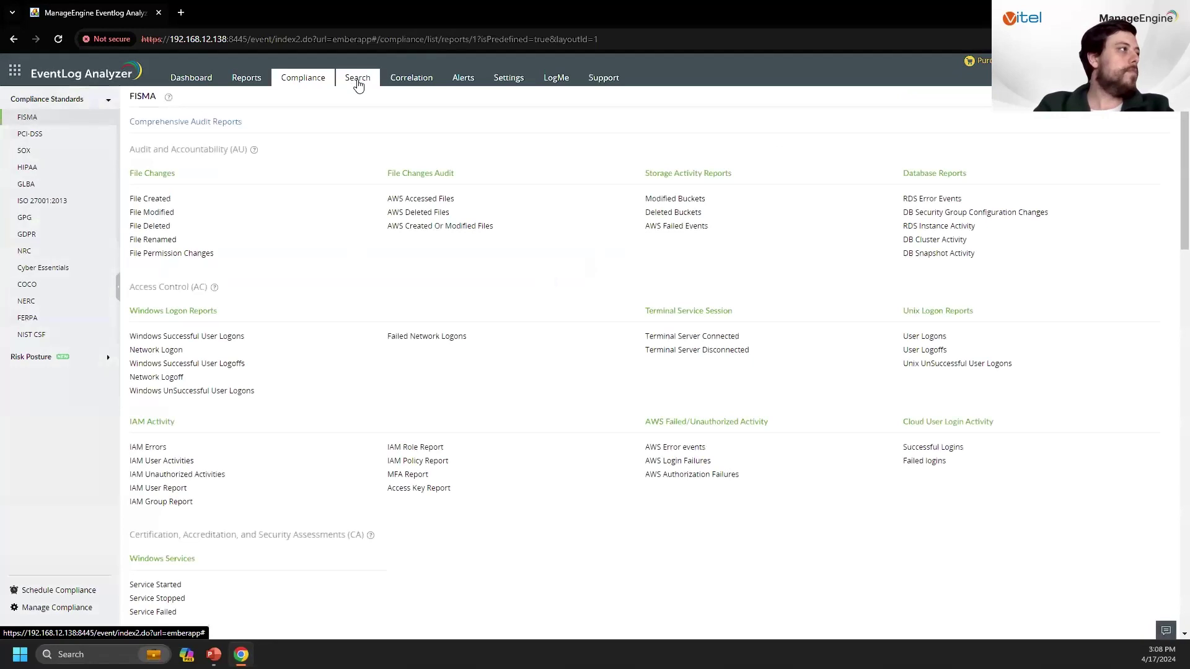
left_click(362, 92)
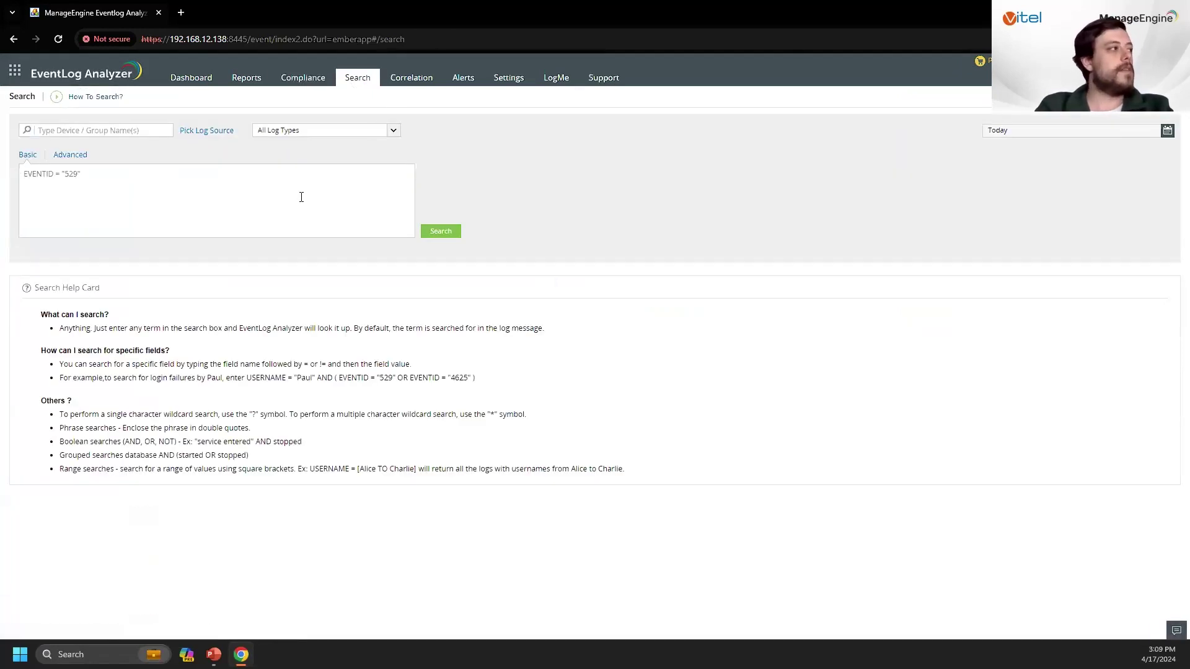
left_click(72, 156)
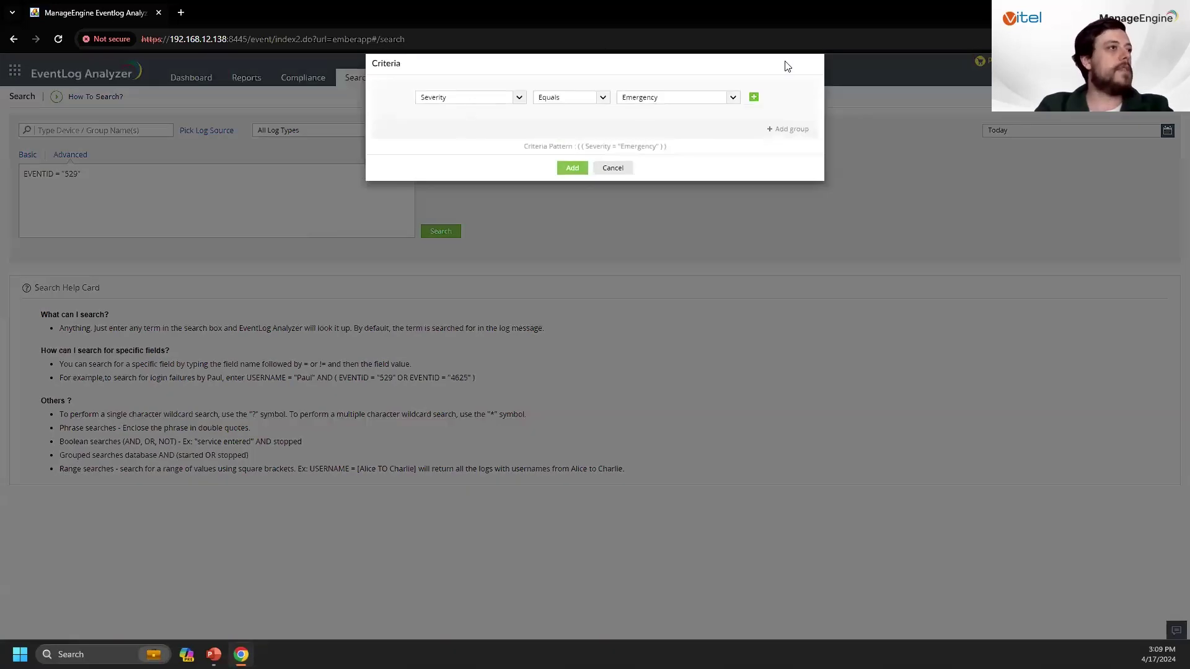
left_click(561, 171)
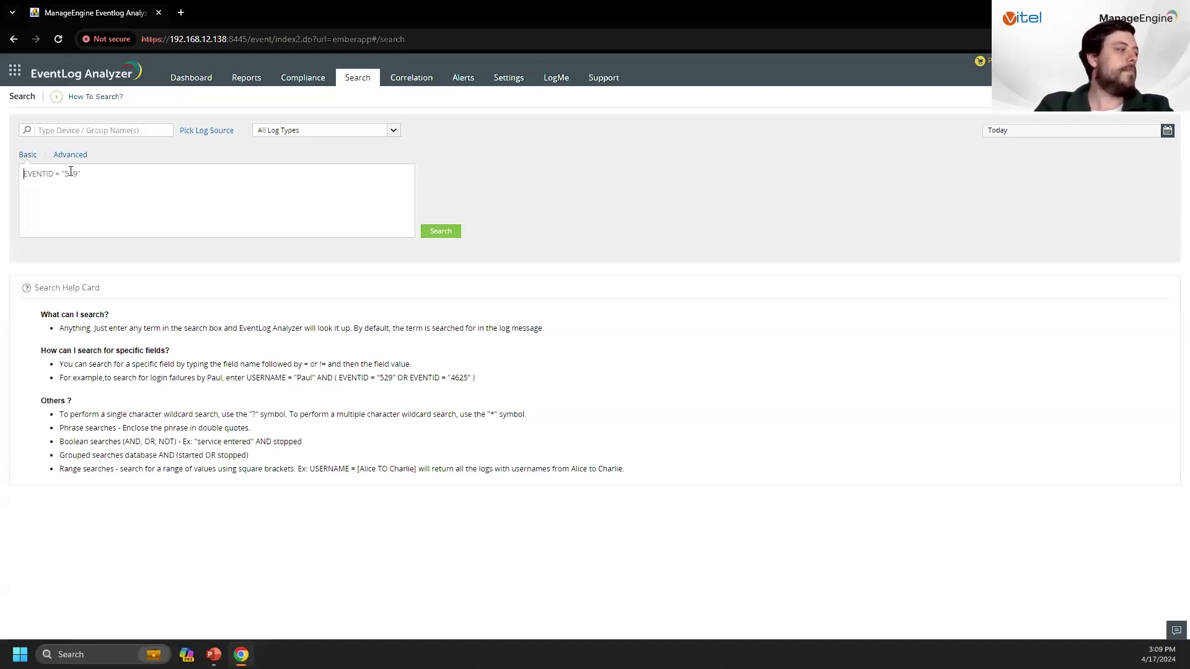
- Search today's logs of all log types for "Gateway" and clear the search term
type("Gat")
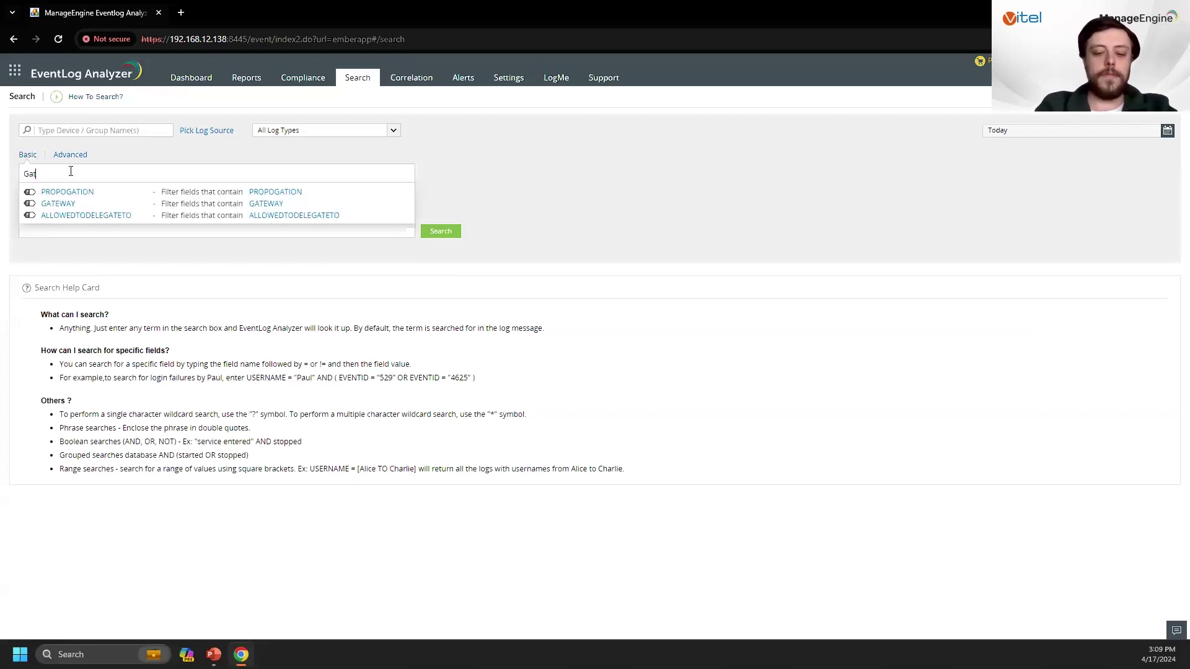
type("eway")
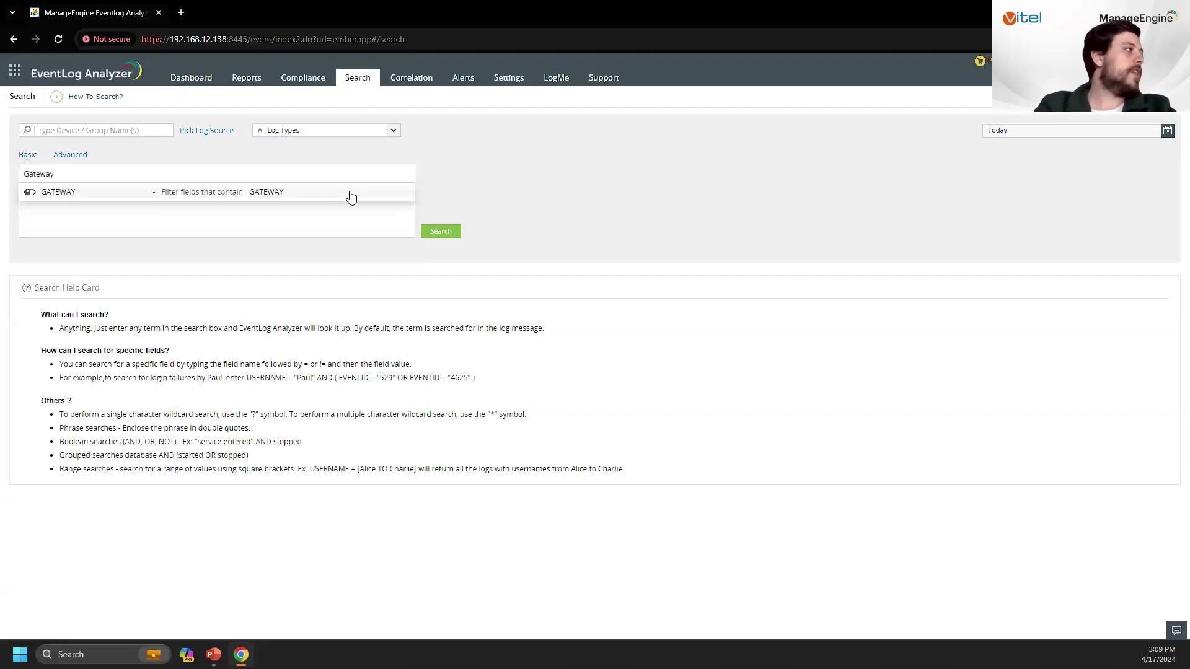
left_click(457, 230)
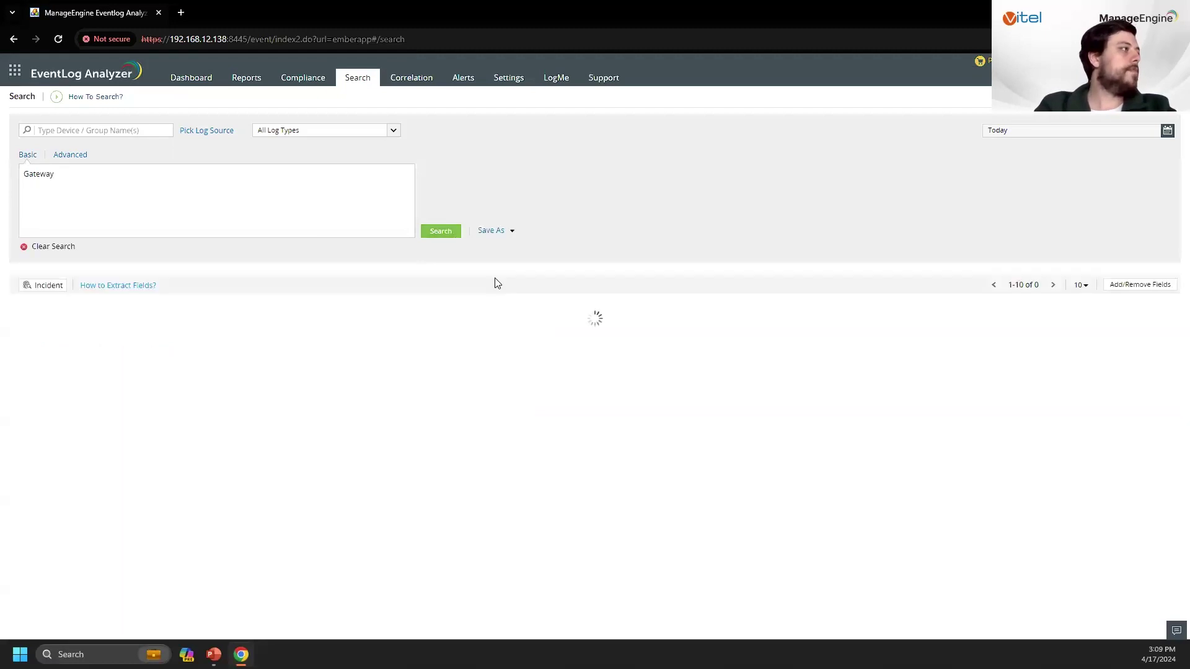
double_click(70, 186)
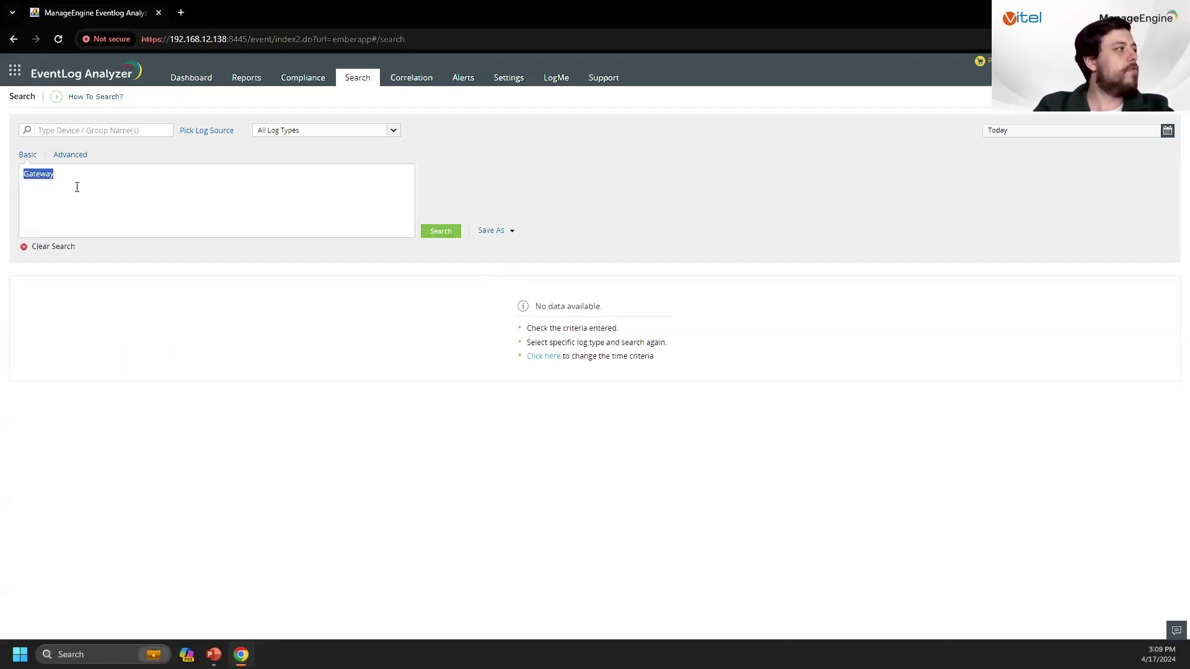
type("EVENTID = \"529\"")
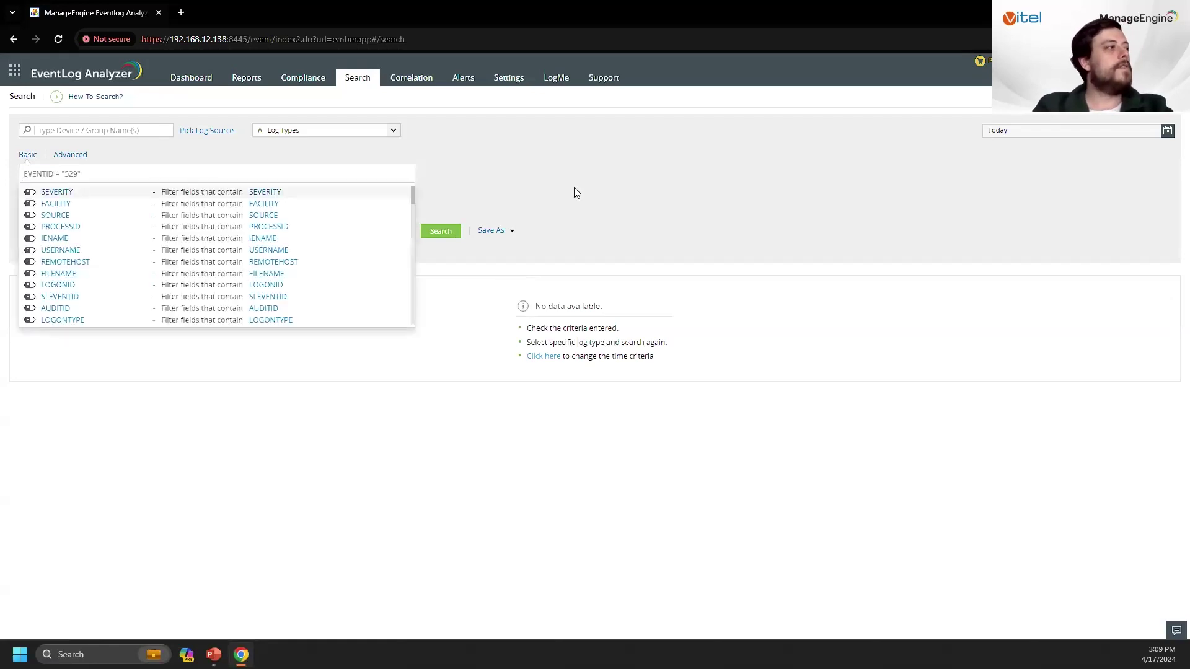
left_click(575, 194)
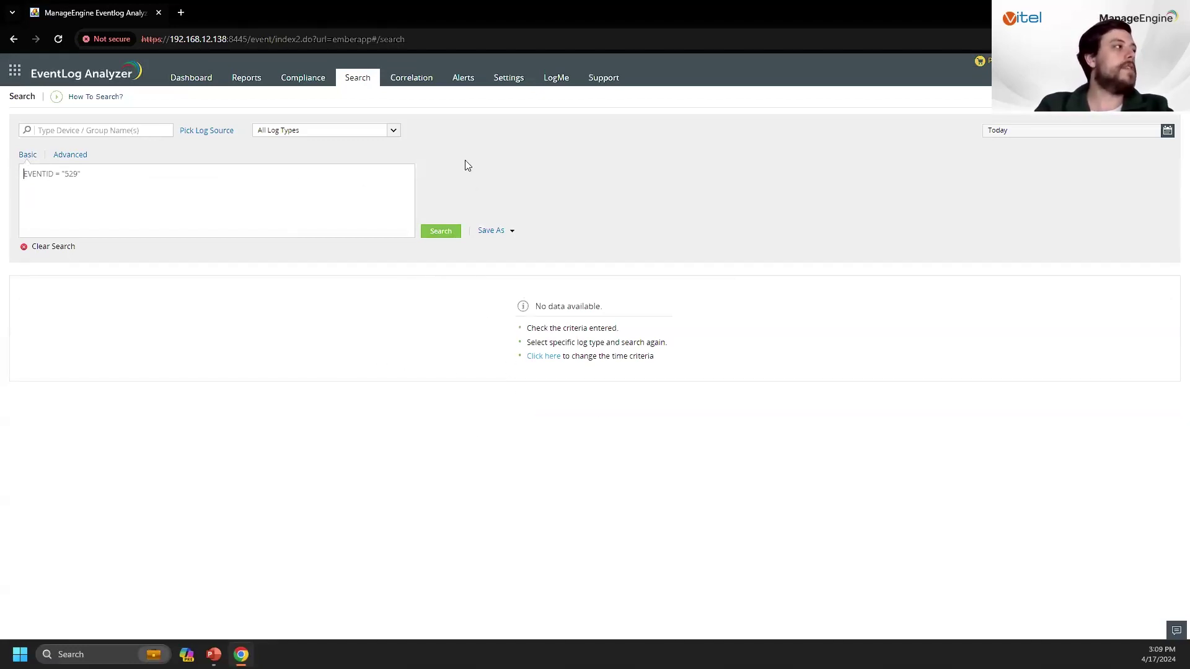
- Browse the user account threat correlation reports and open the custom SQL BruteForce Geldi report
left_click(412, 79)
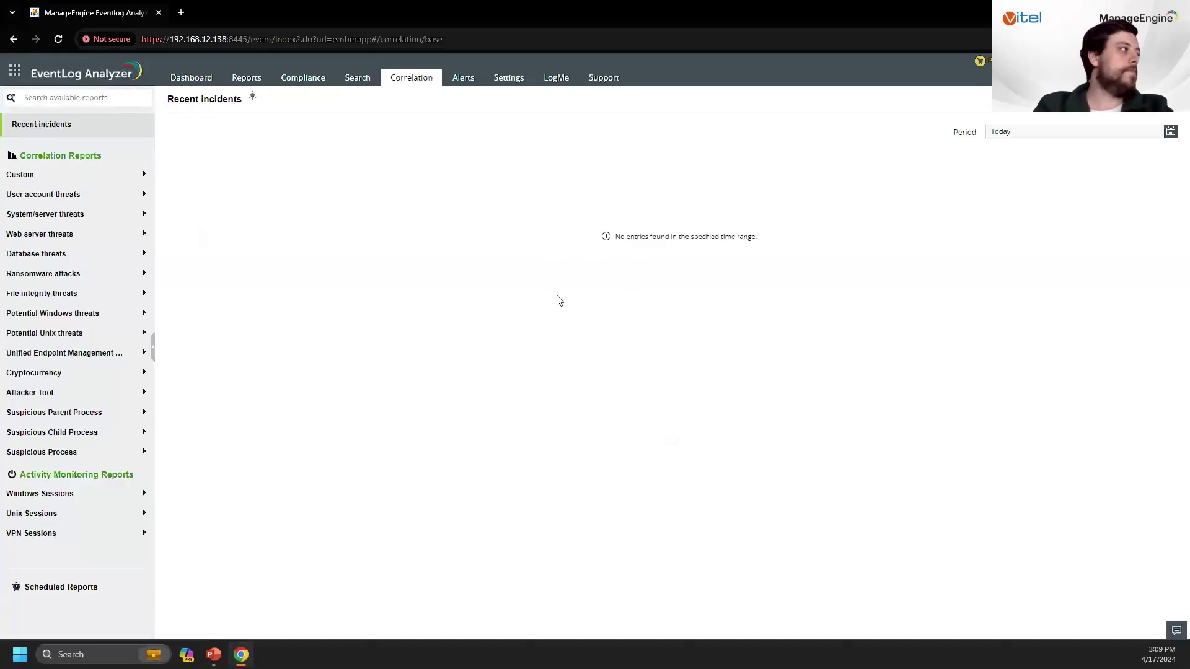
left_click(52, 176)
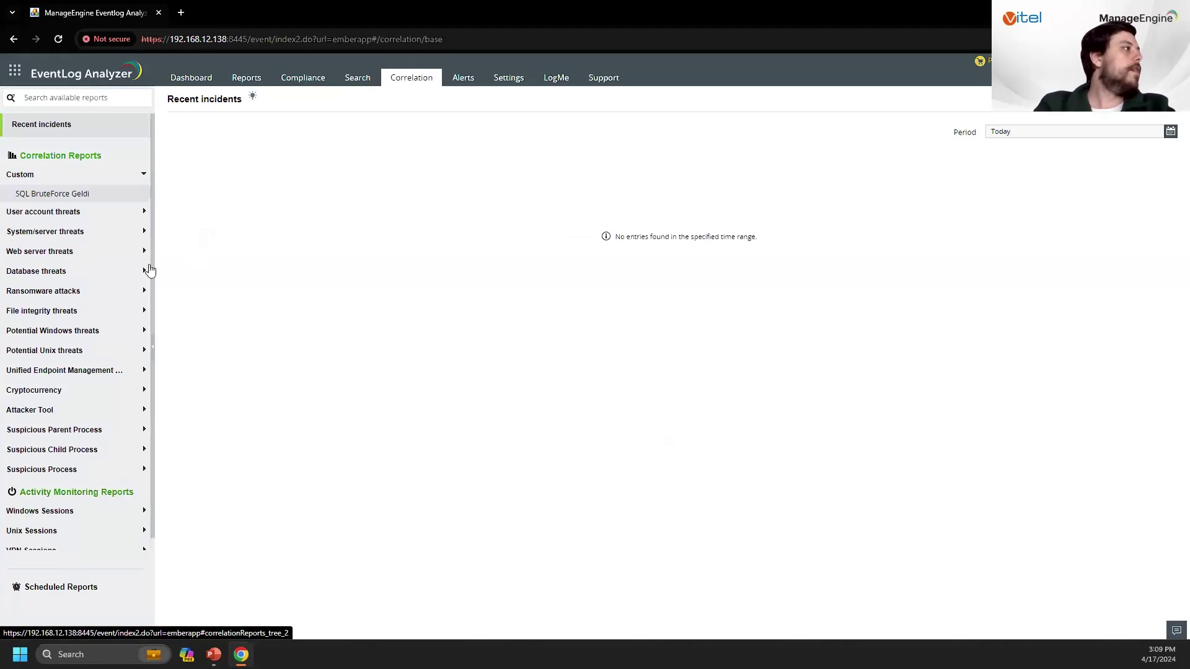
left_click(108, 180)
left_click(93, 195)
left_click(94, 196)
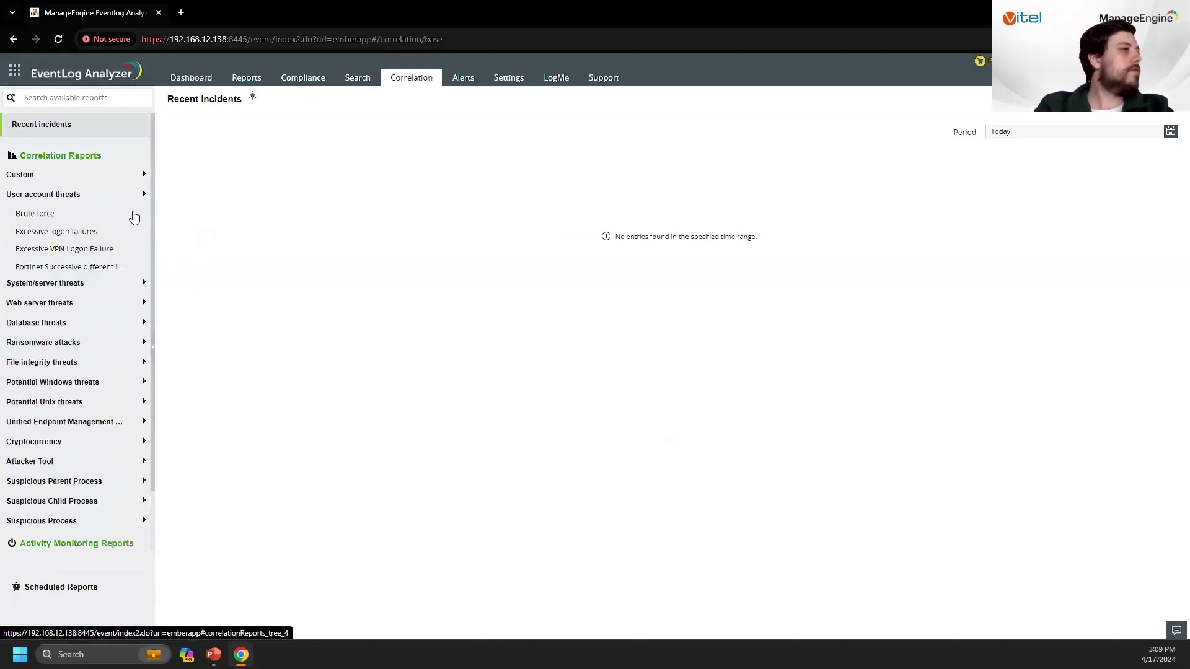
left_click(103, 179)
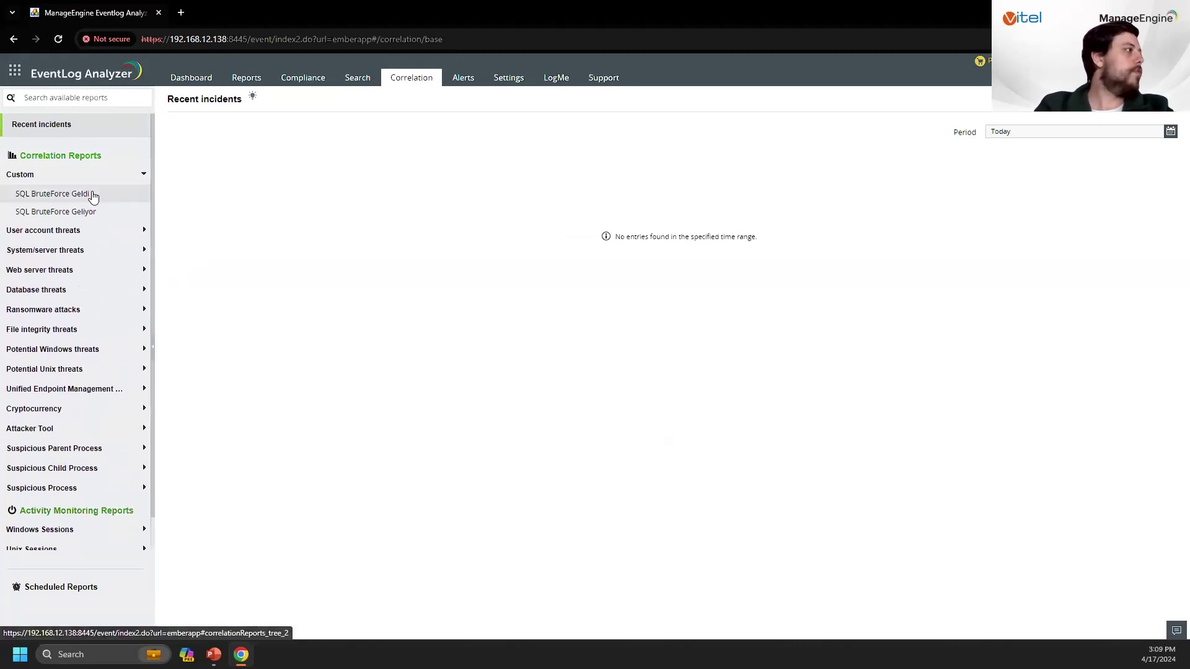
left_click(93, 194)
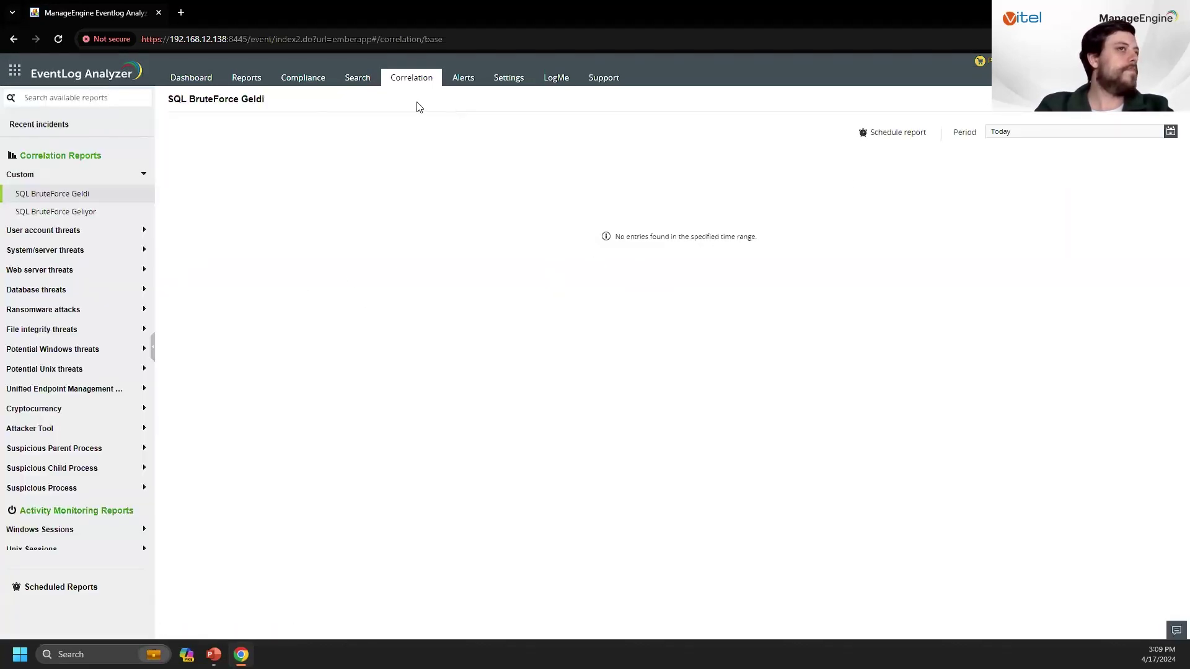
- Open the Malicious URL requests correlation report in the web server threats group
left_click(110, 178)
left_click(66, 236)
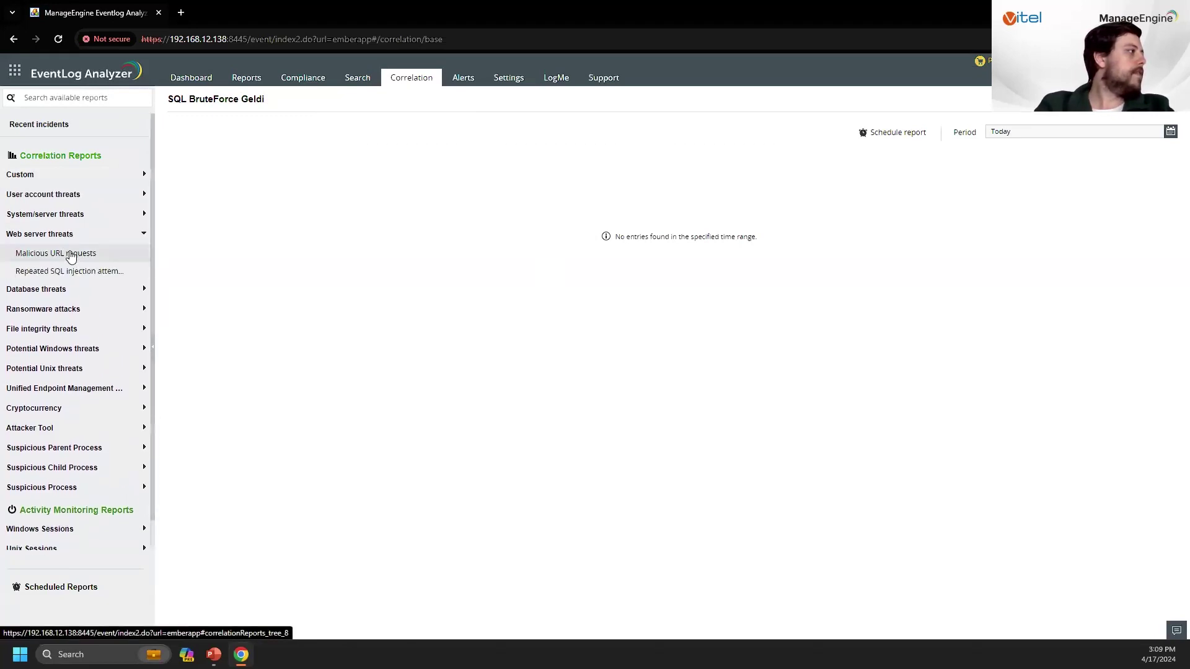
left_click(70, 255)
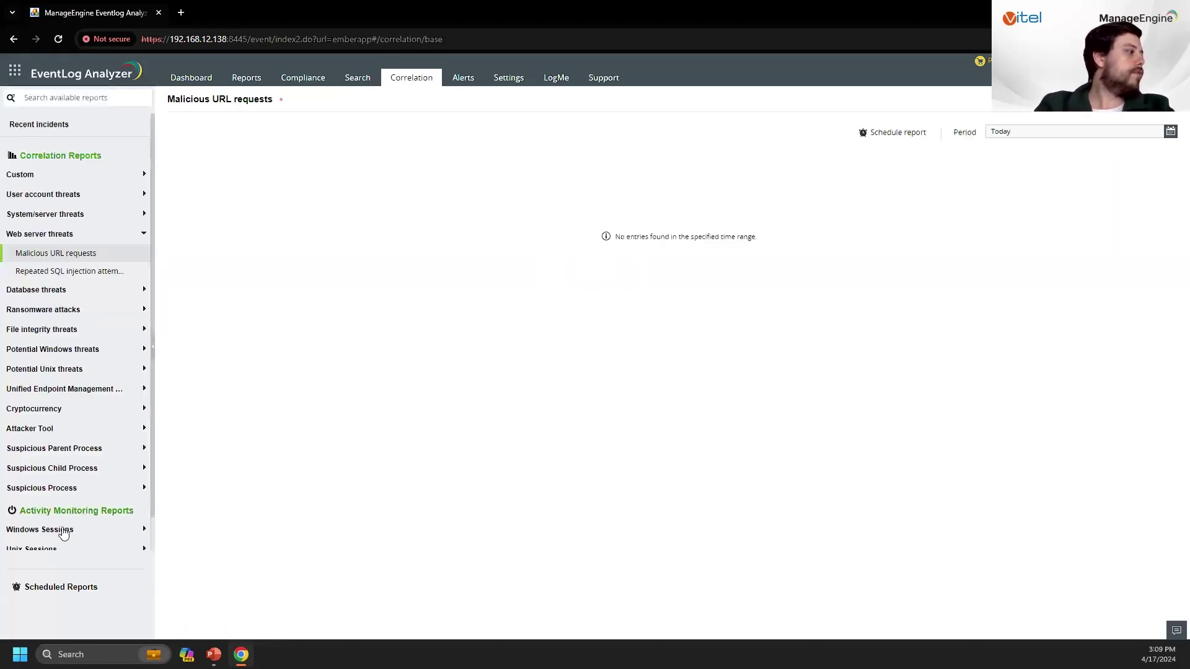
- Open the Remote Interactive Sessions activity monitoring report for Windows sessions, then collapse that report group
left_click(64, 531)
scroll(64, 496, "down", 1)
left_click(64, 481)
left_click(65, 495)
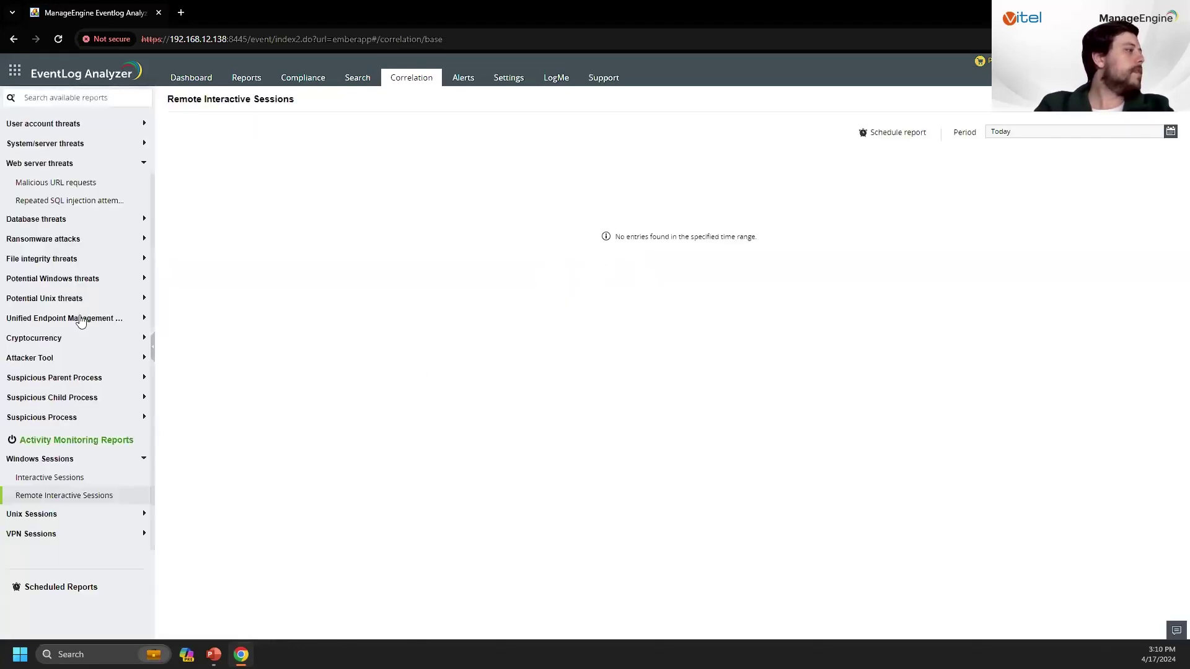
left_click(114, 461)
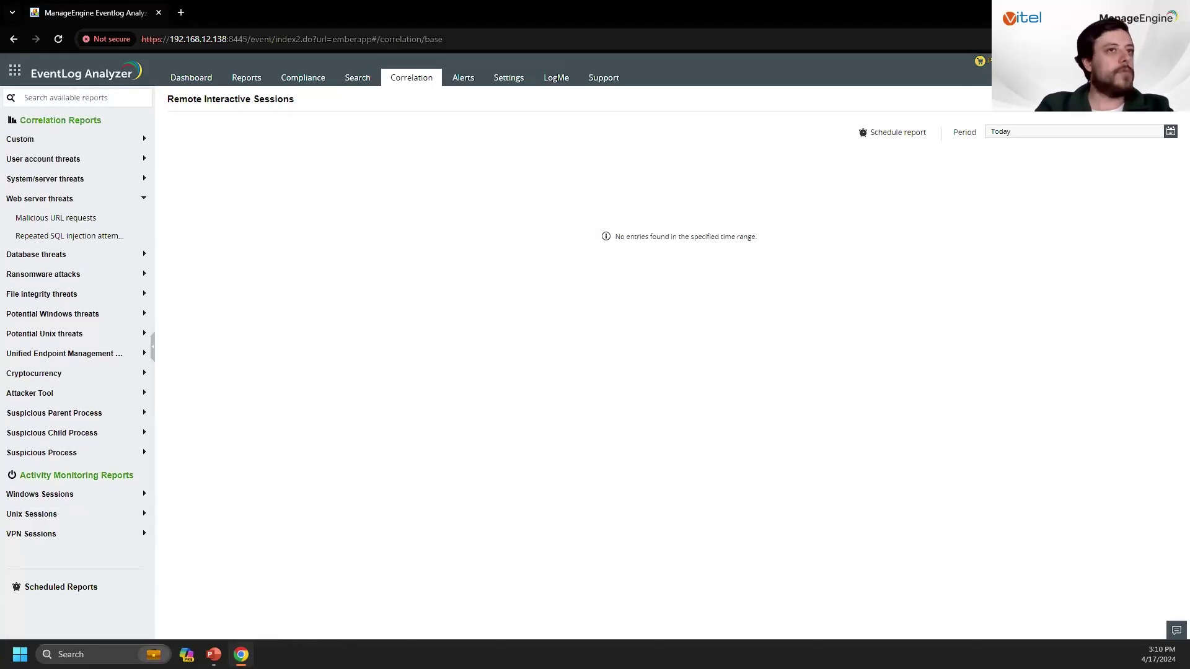
- Start a new correlation rule from the rule management page
left_click(1153, 100)
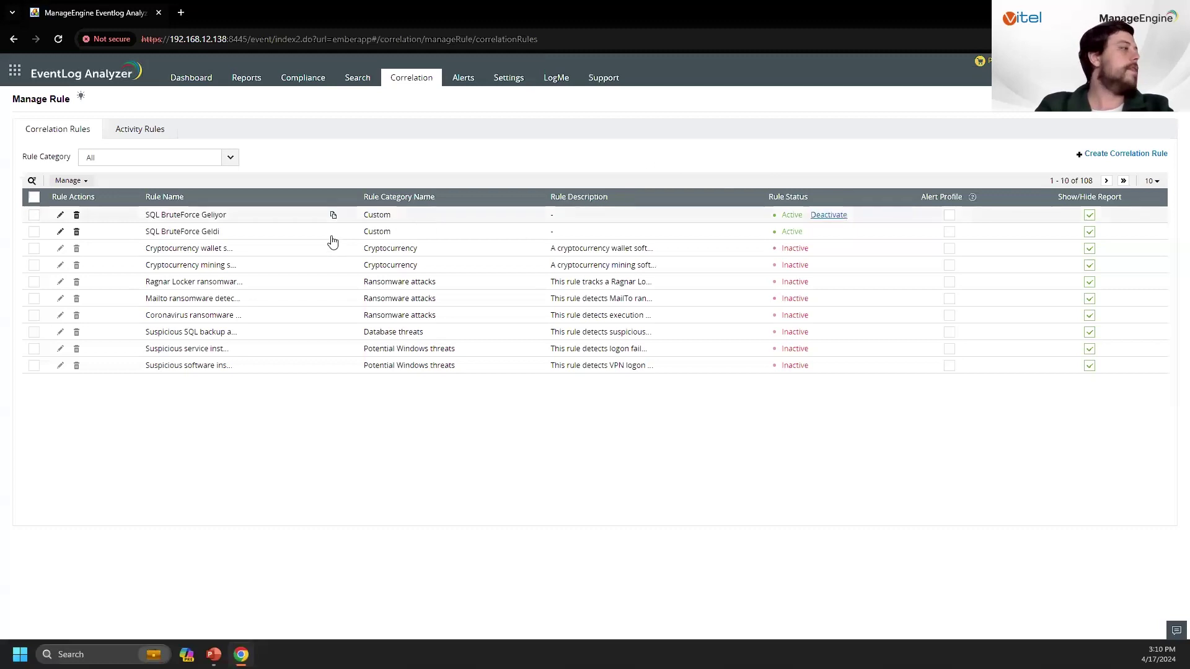
left_click(1117, 162)
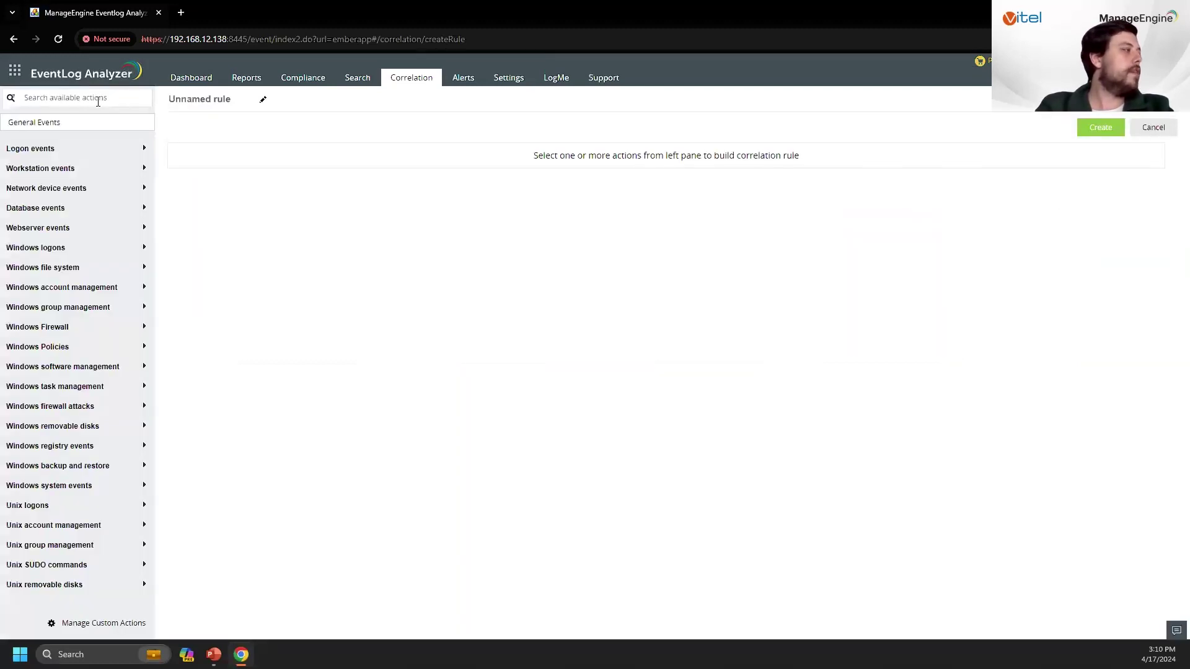
- Examine the general event actions available for the rule, from logon events through NetScreen IDS/IPS to the AWS reports
left_click(133, 152)
left_click(133, 152)
scroll(80, 248, "down", 3)
scroll(79, 248, "down", 20)
scroll(90, 319, "down", 10)
scroll(82, 248, "up", 6)
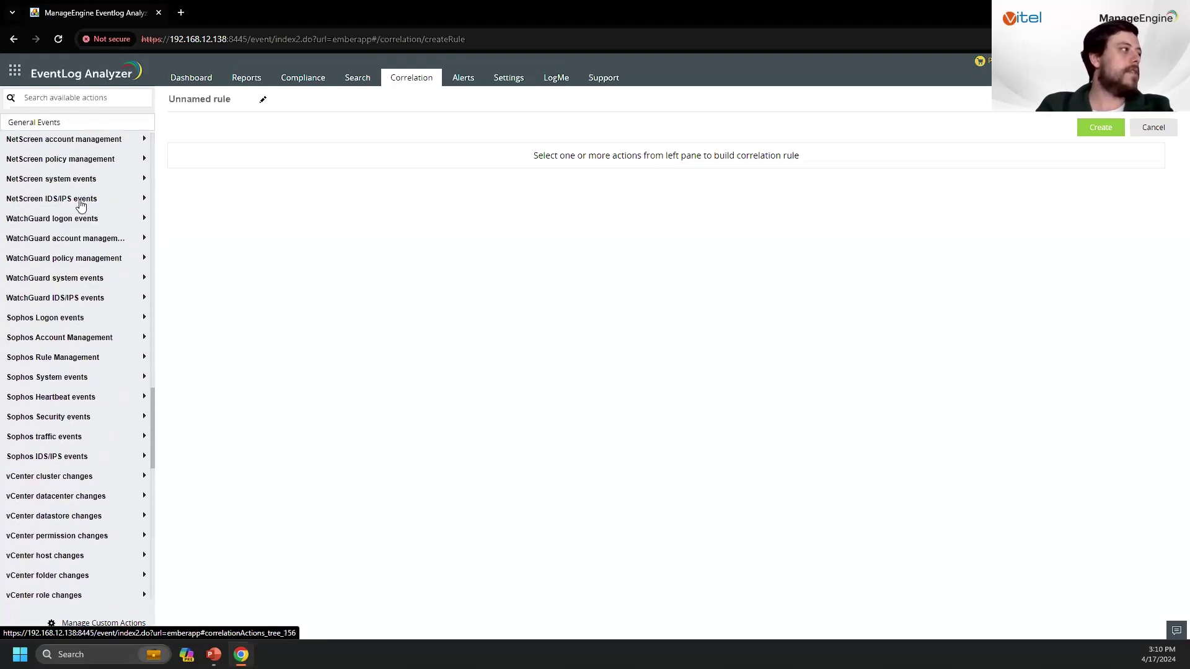
left_click(80, 204)
left_click(95, 199)
scroll(98, 232, "down", 7)
scroll(99, 248, "down", 6)
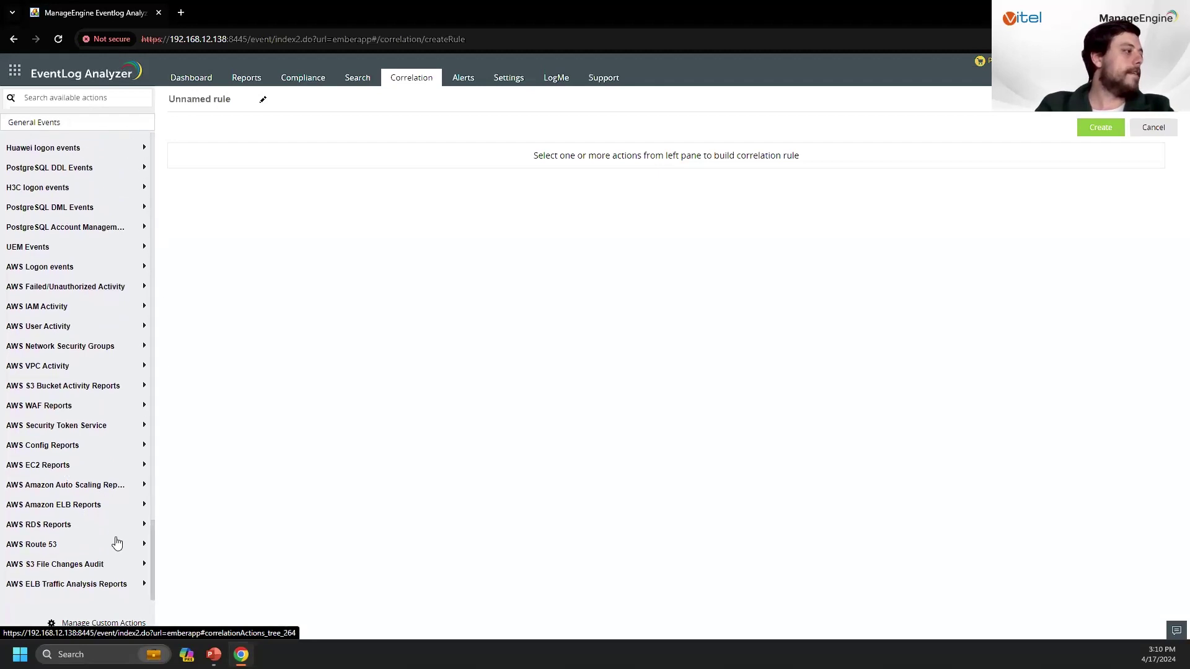
- Start a new custom action and set its first criterion to Username contains the chosen user's name
left_click(96, 623)
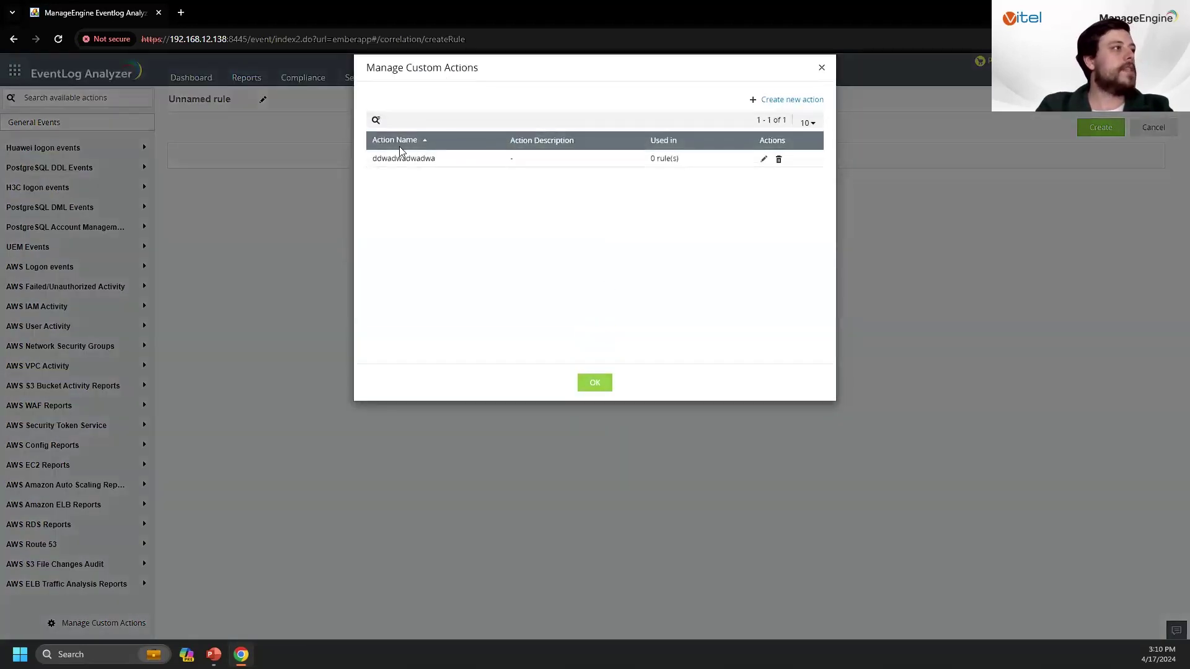
left_click(776, 101)
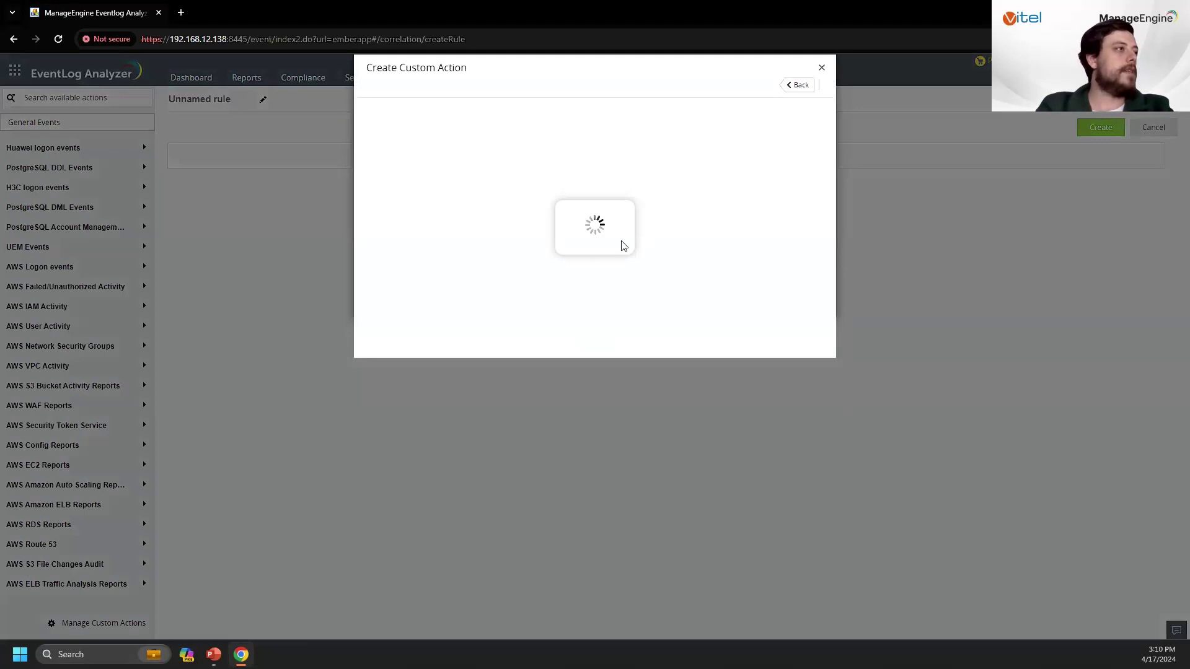
left_click(491, 166)
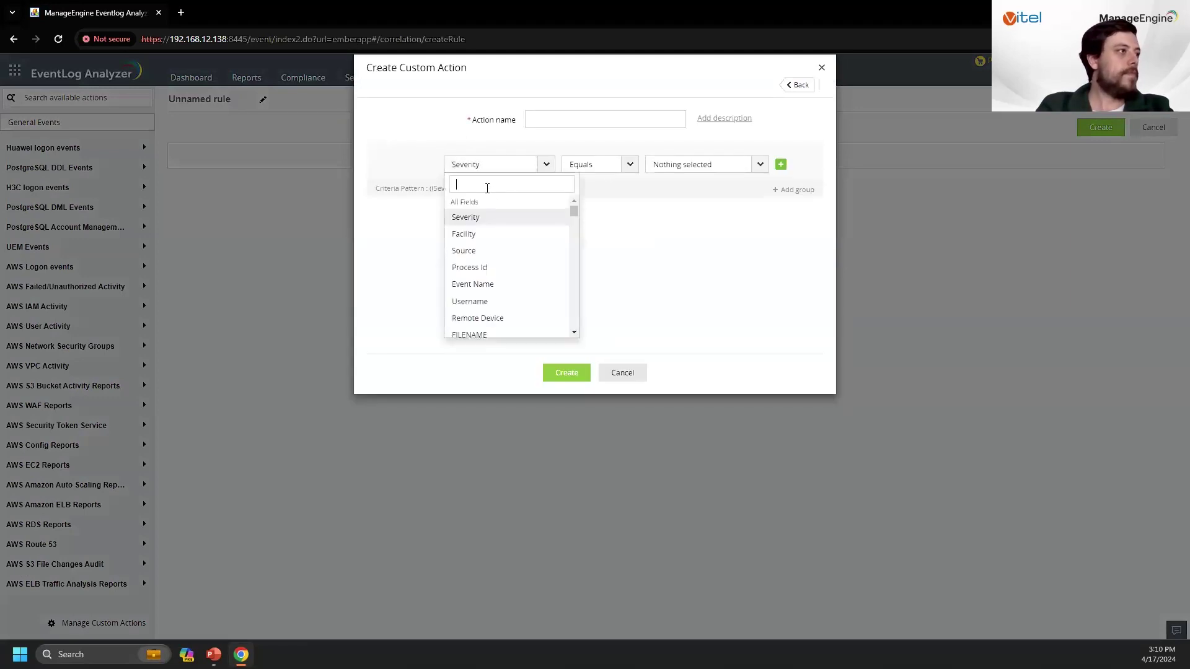
type("userna")
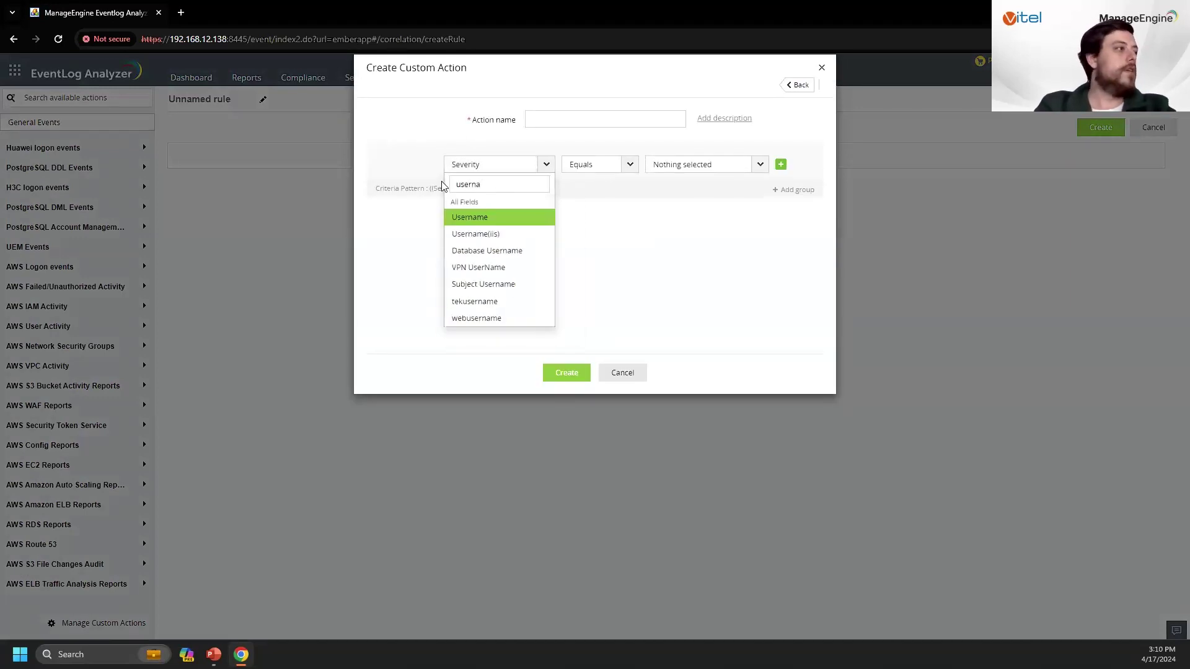
left_click(486, 217)
left_click(628, 164)
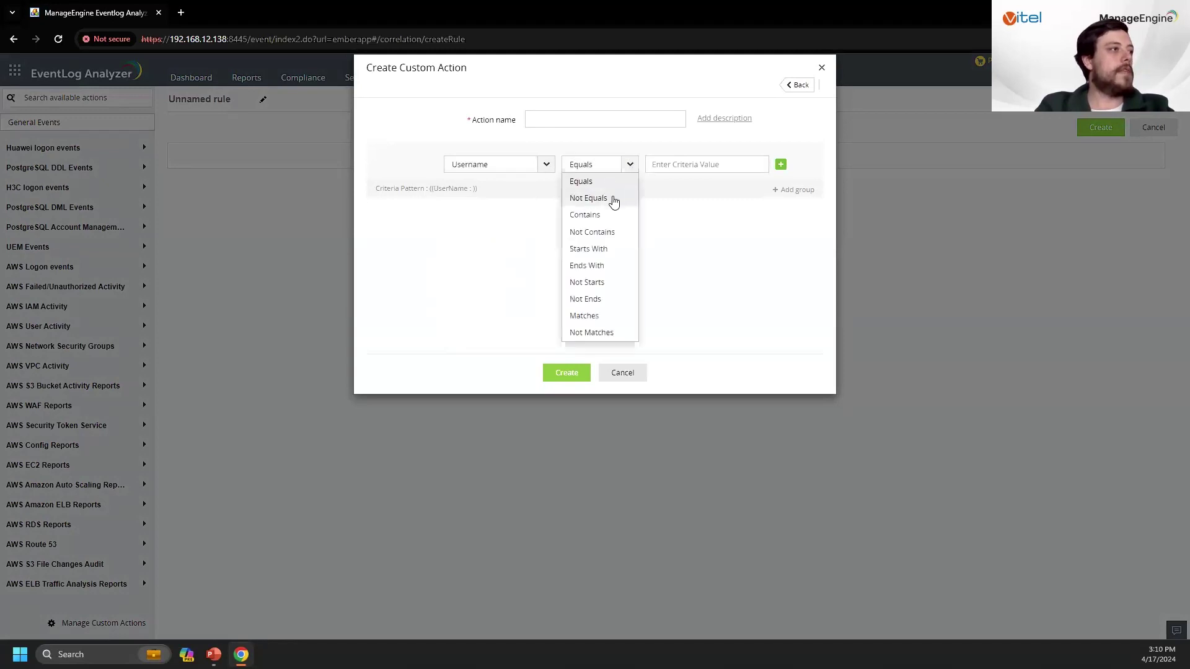
left_click(598, 216)
left_click(689, 163)
type("zulfu")
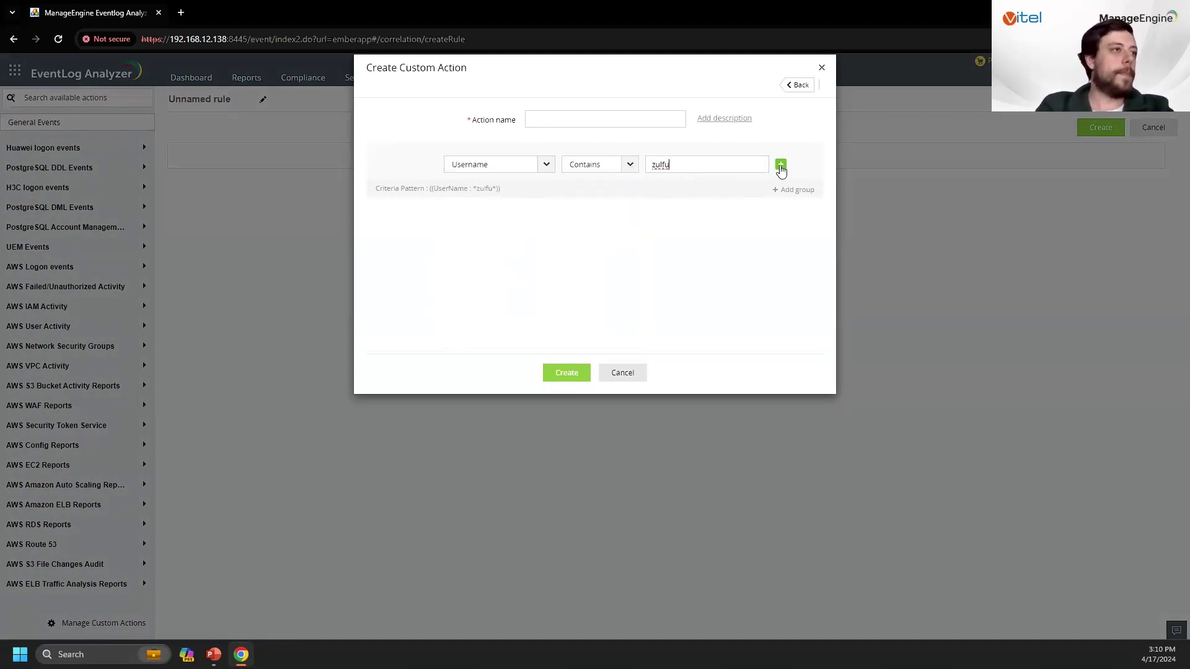
- Add a second criterion joined with AND: Event Name contains "Delete"
left_click(781, 166)
left_click(520, 191)
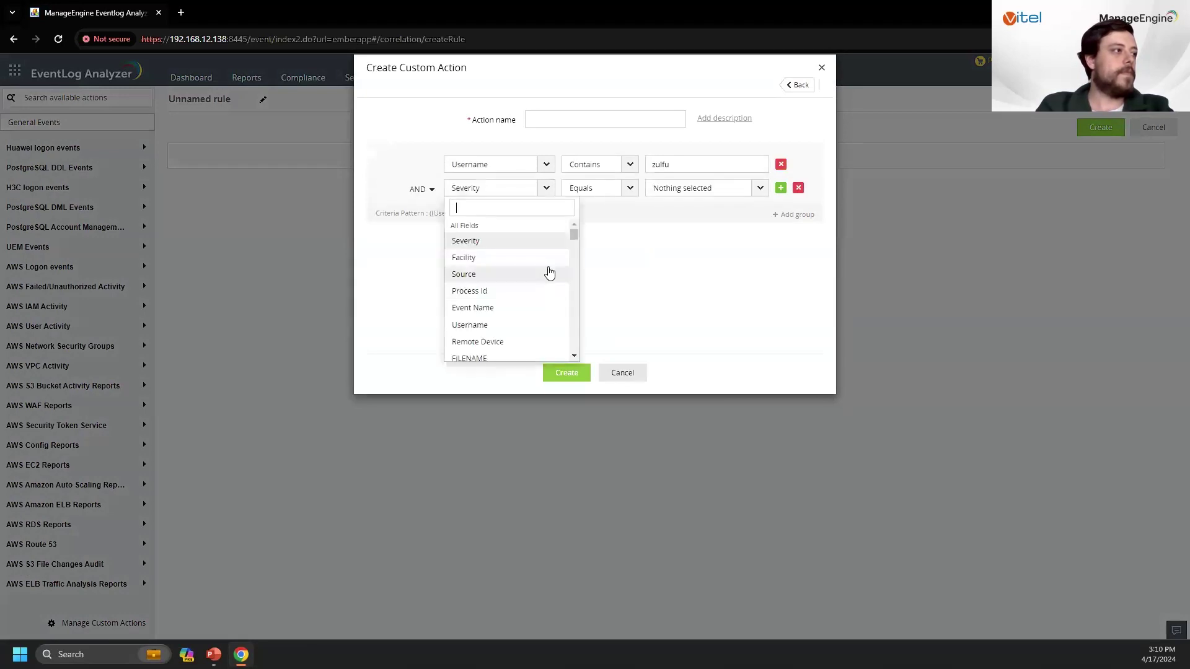
left_click(513, 310)
left_click(600, 188)
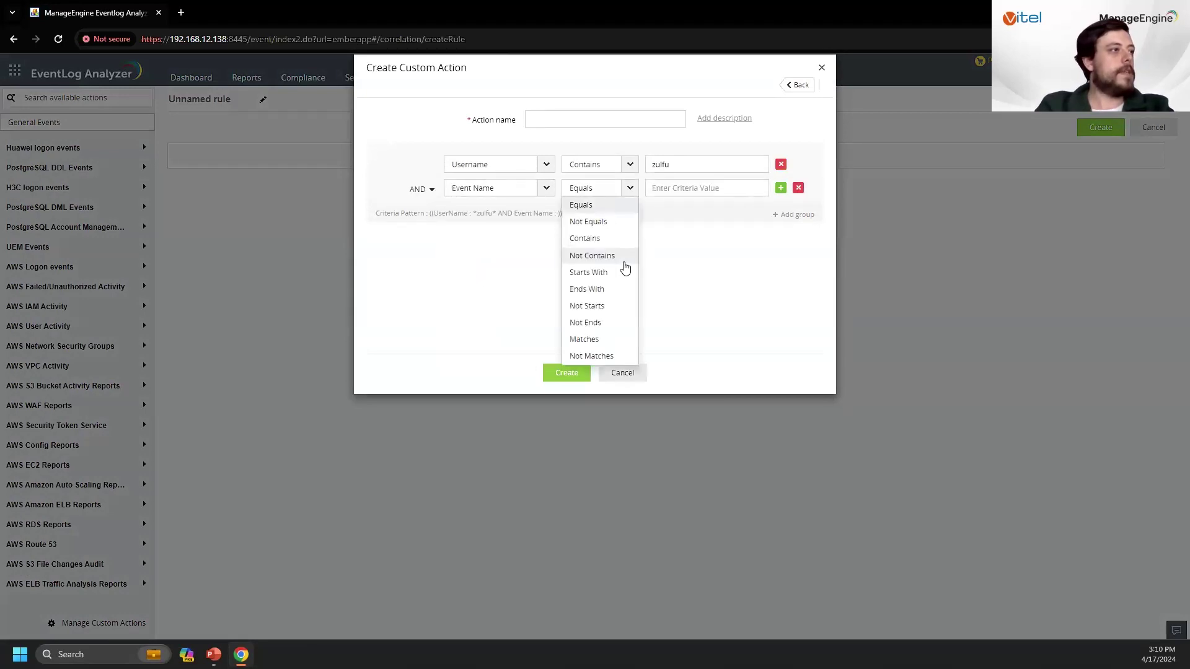
left_click(600, 238)
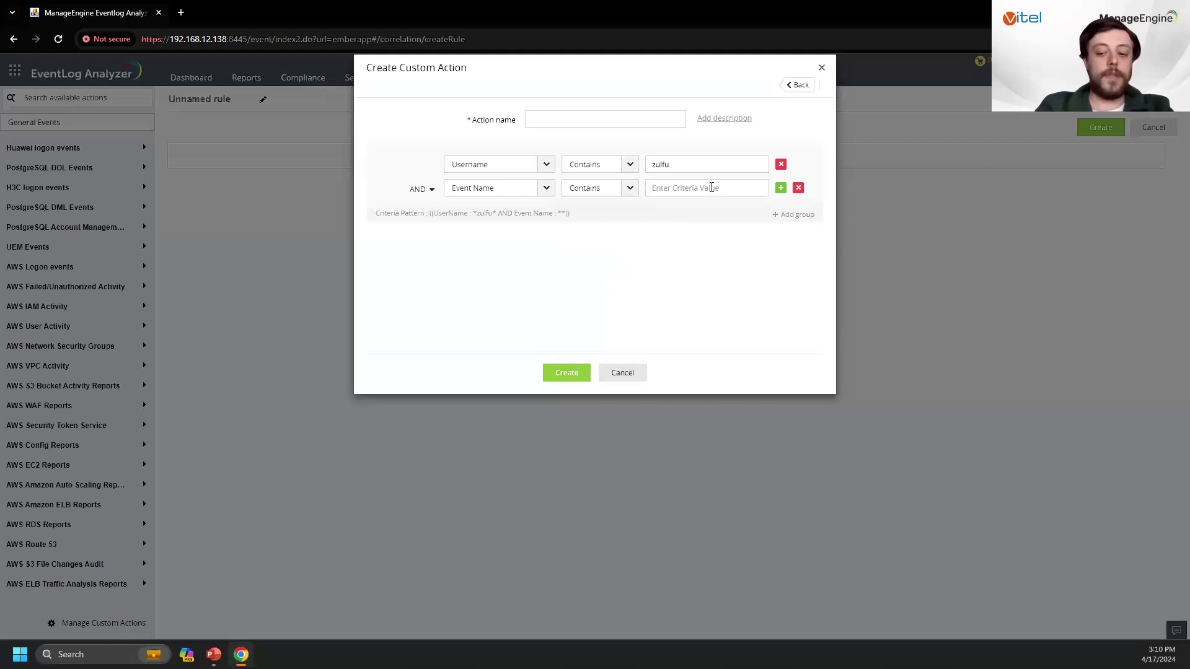
type("Delete")
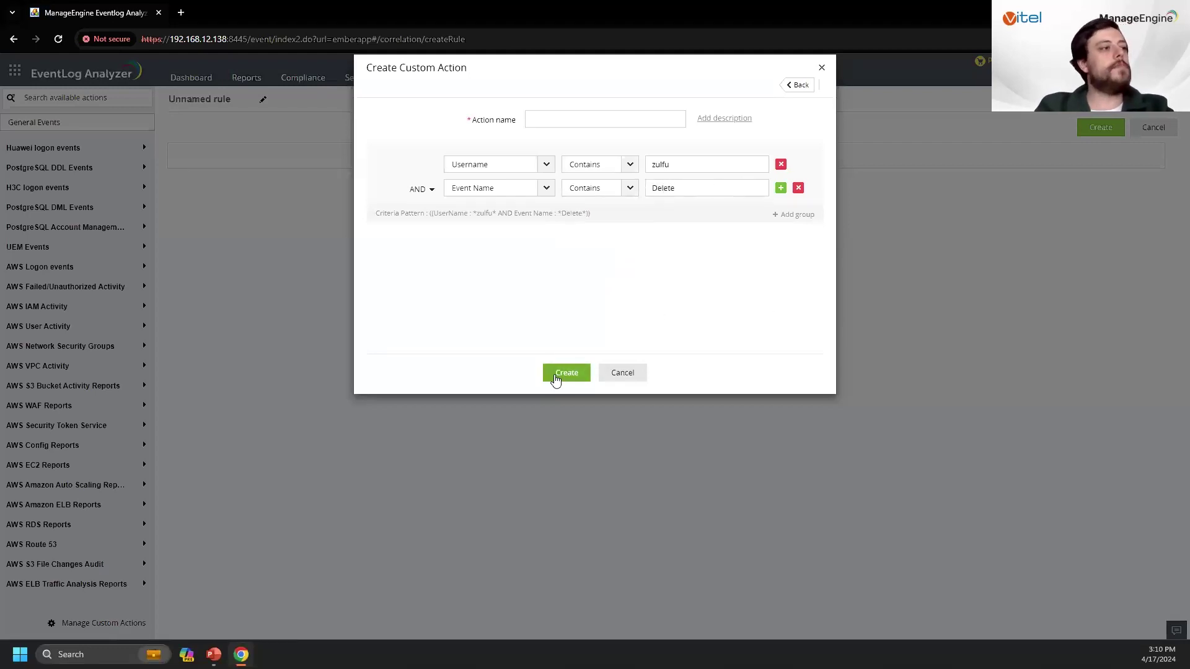
- Try to create the custom action without entering an action name
left_click(591, 121)
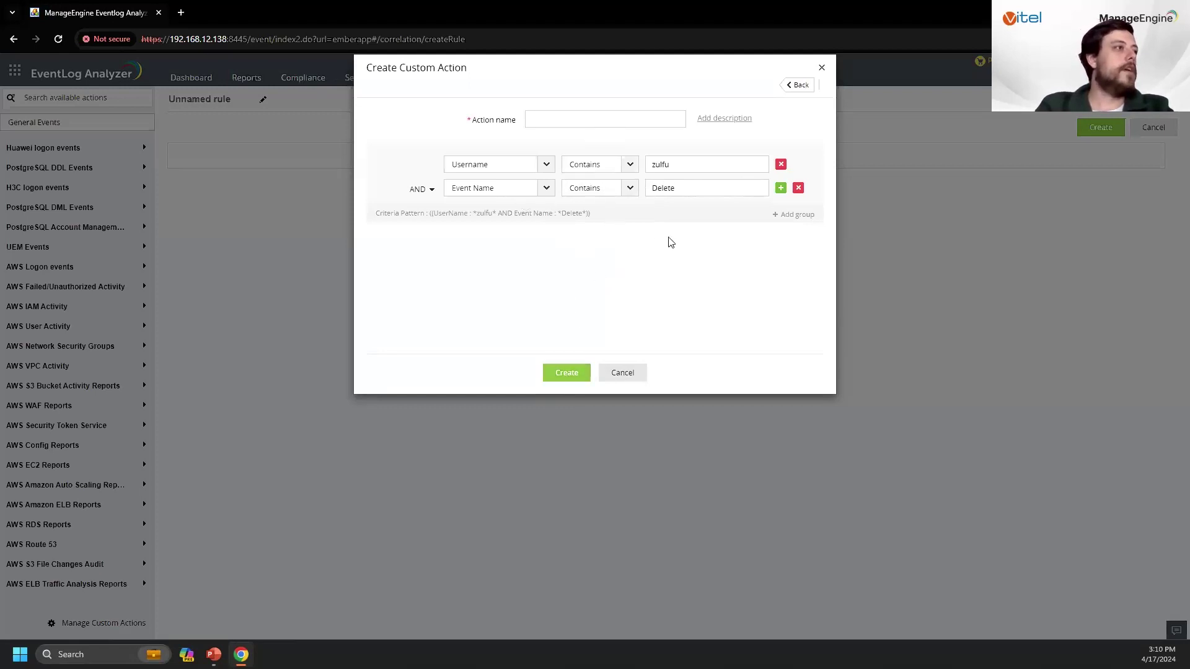
left_click(585, 372)
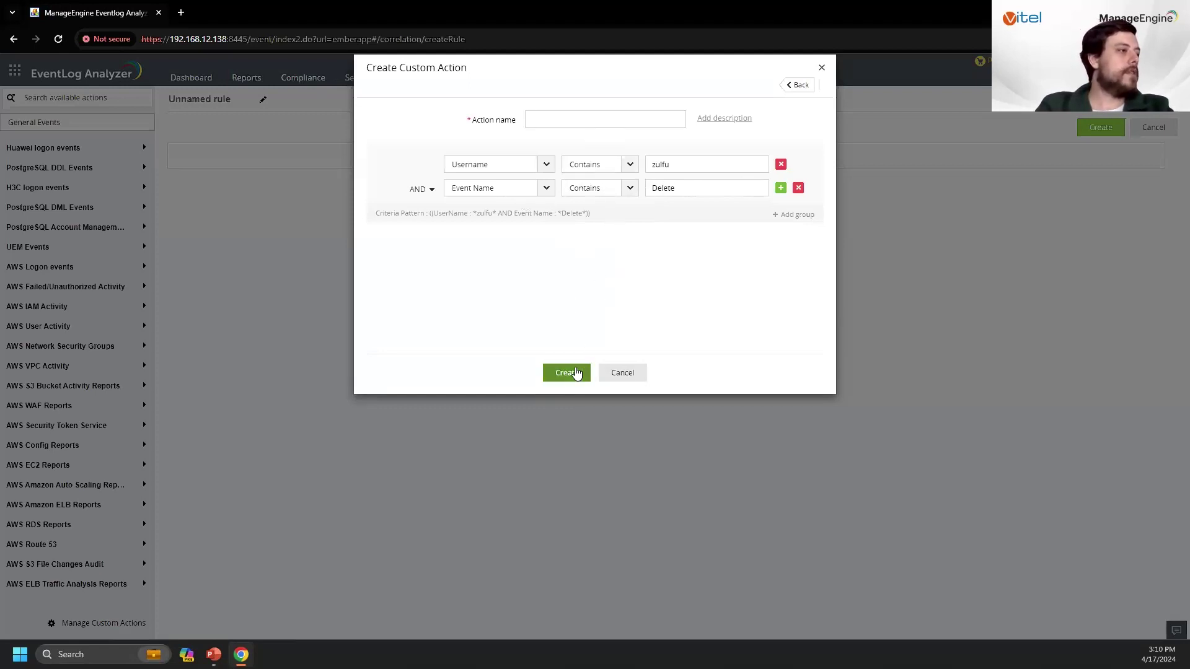
left_click(618, 127)
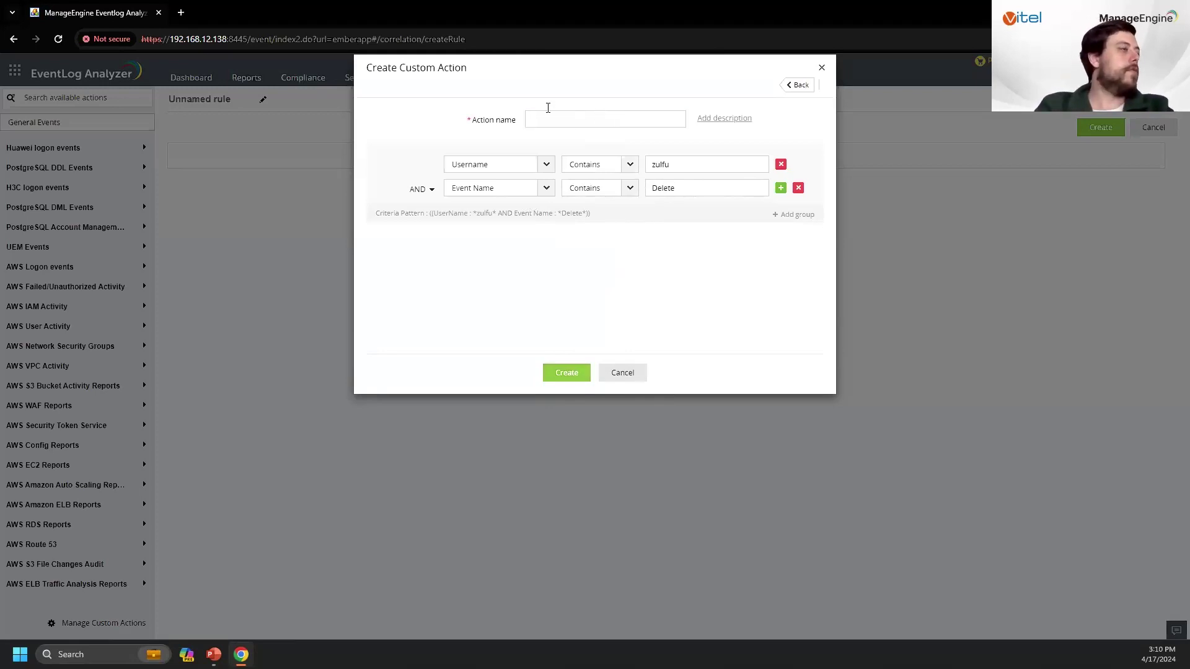
left_click(540, 188)
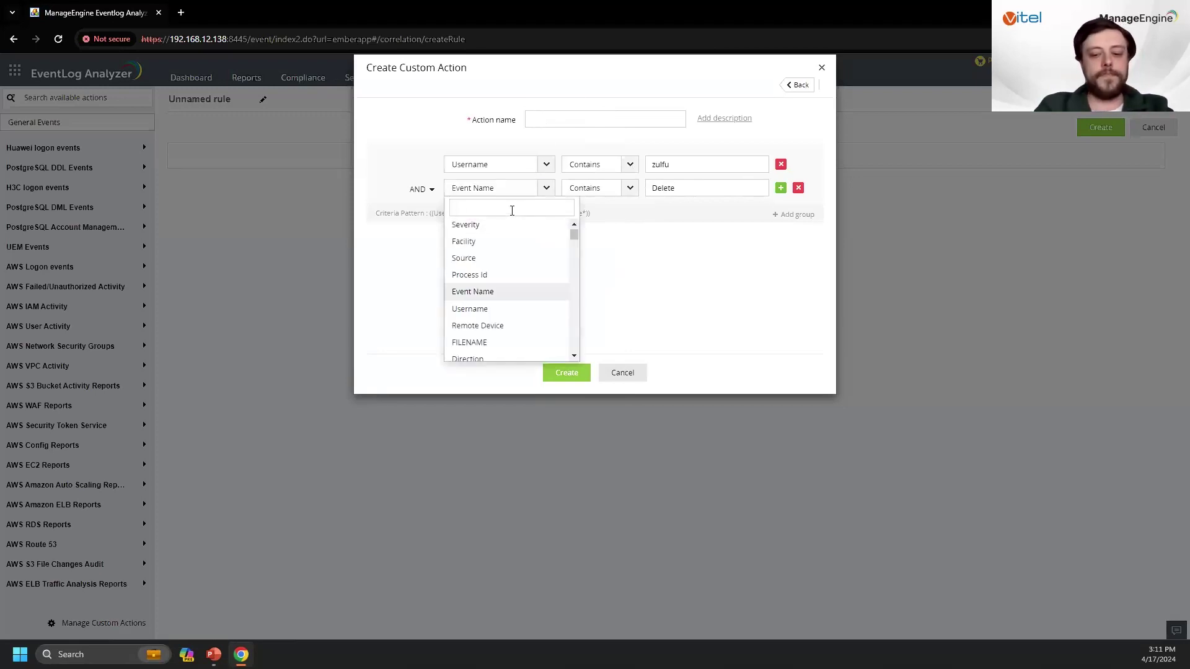
left_click(642, 142)
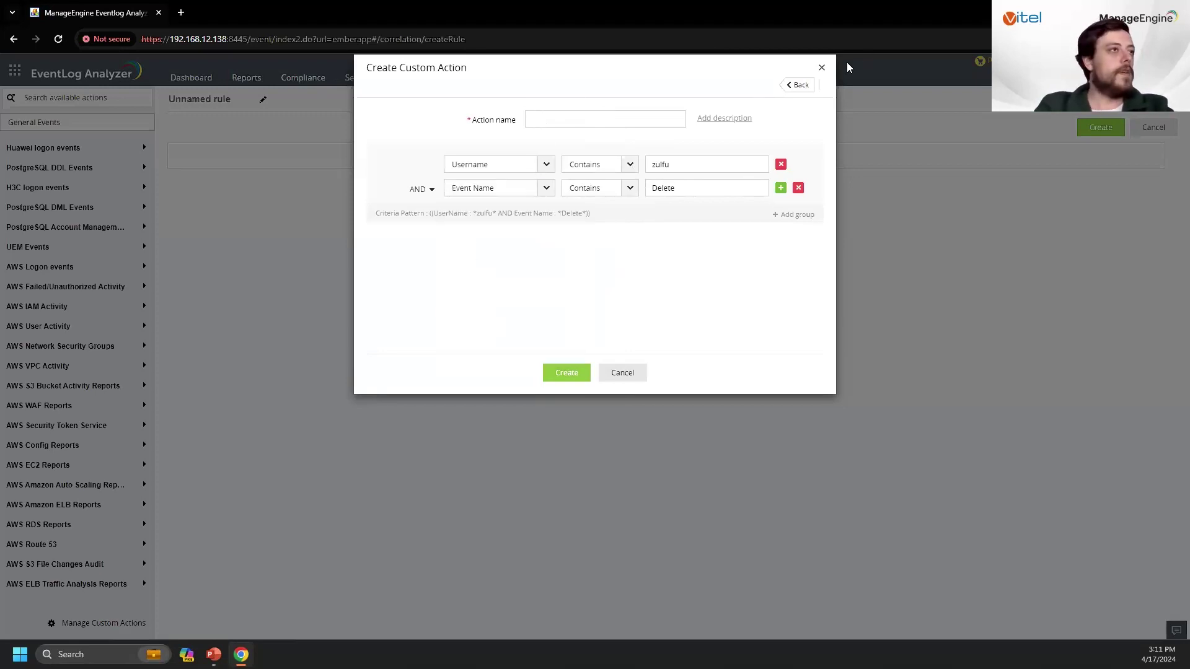
- Change the second criterion to Process Id equals 4197 and create the custom action as "4197 Event ID"
left_click(544, 192)
left_click(509, 279)
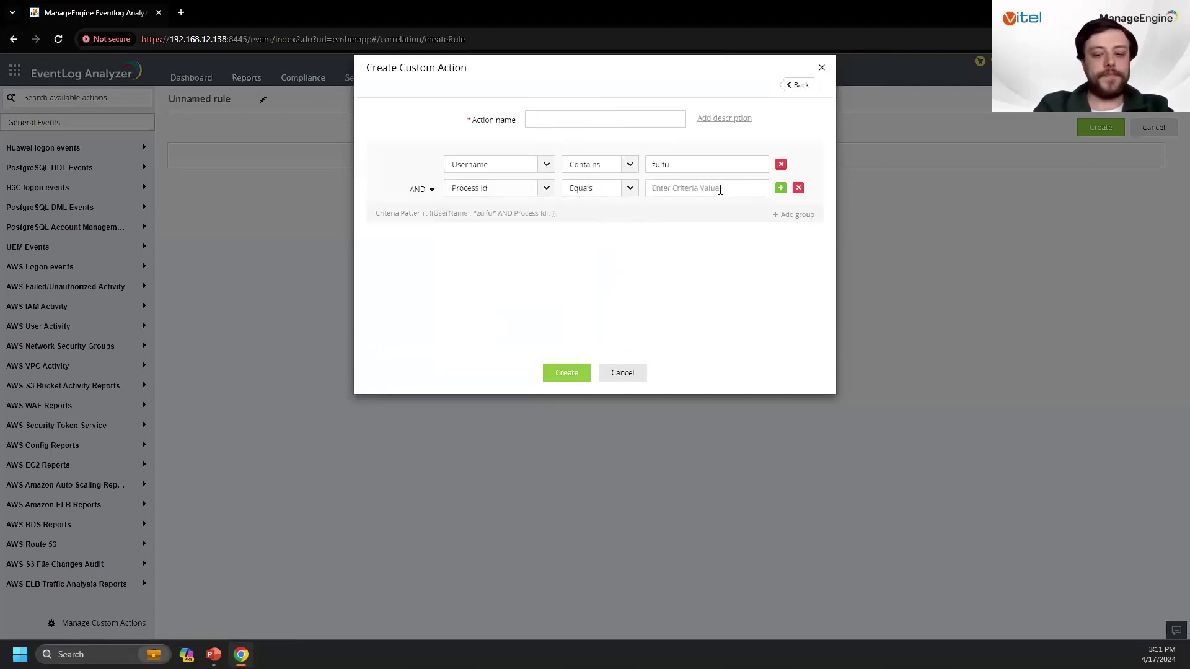
type("4197")
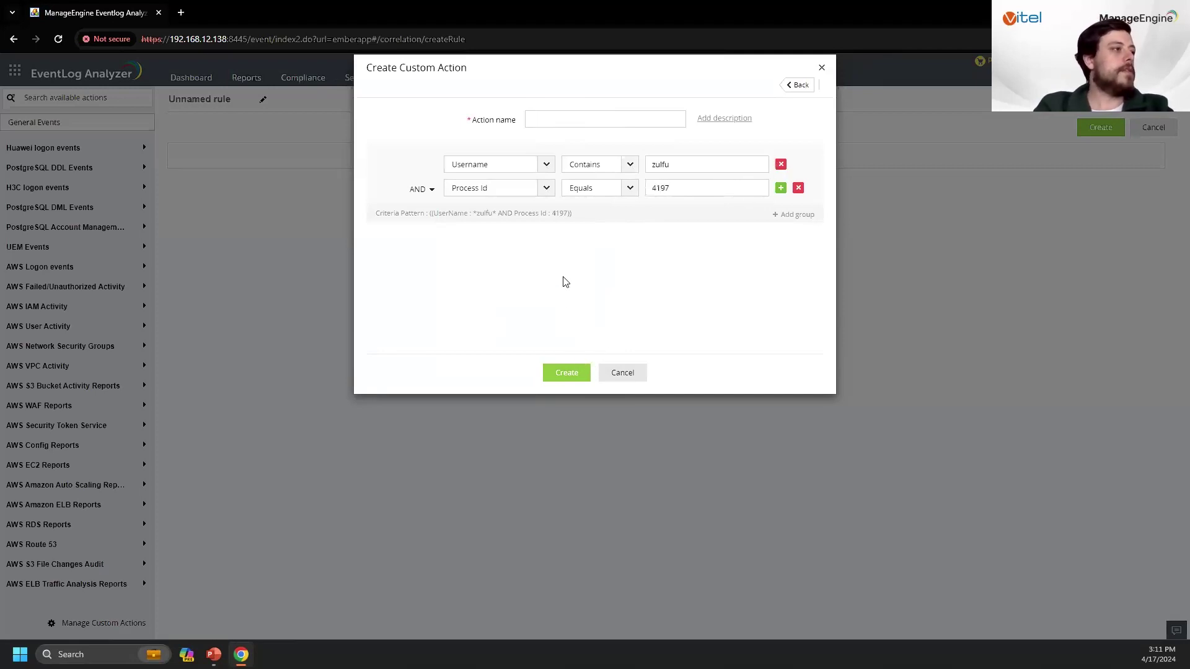
left_click(550, 122)
type("4197 Event ID")
left_click(558, 379)
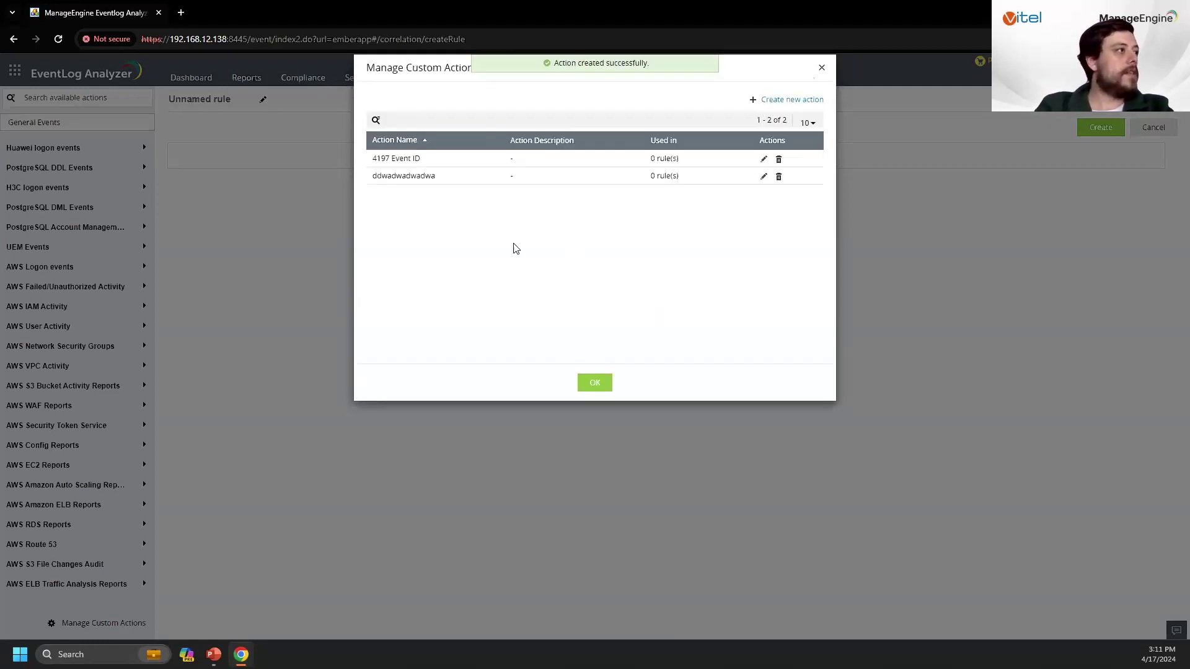
left_click(595, 383)
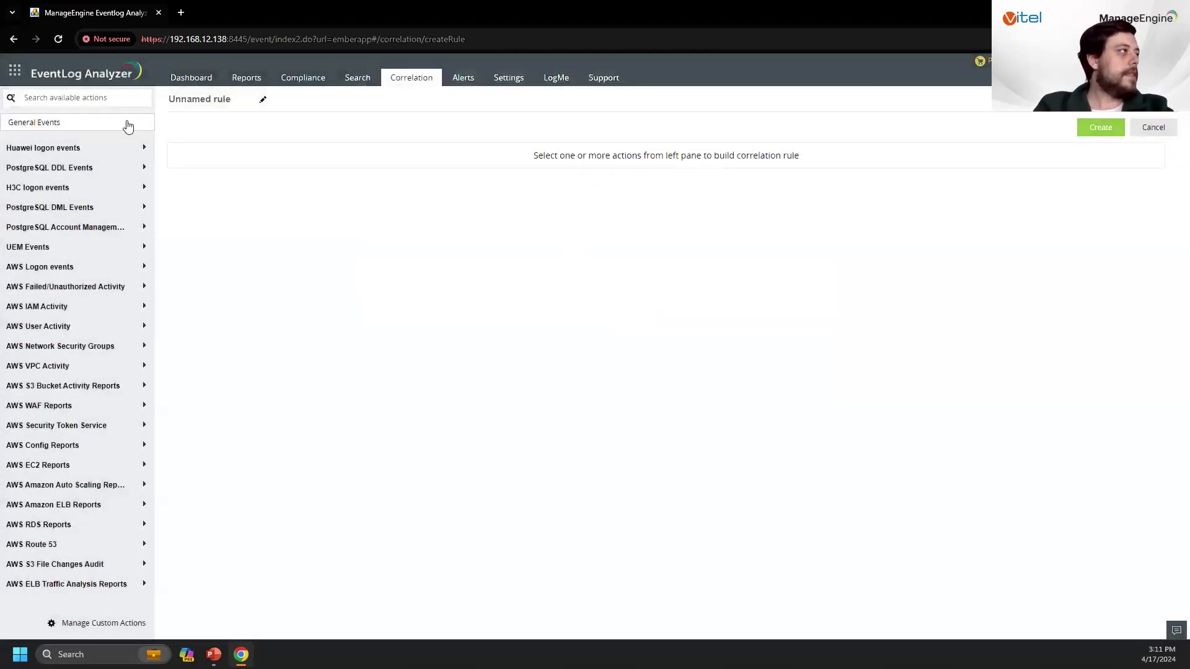
- Switch the available actions to Custom Actions and add "4197 Event ID" as the rule's first action
scroll(83, 148, "up", 5)
scroll(92, 152, "up", 10)
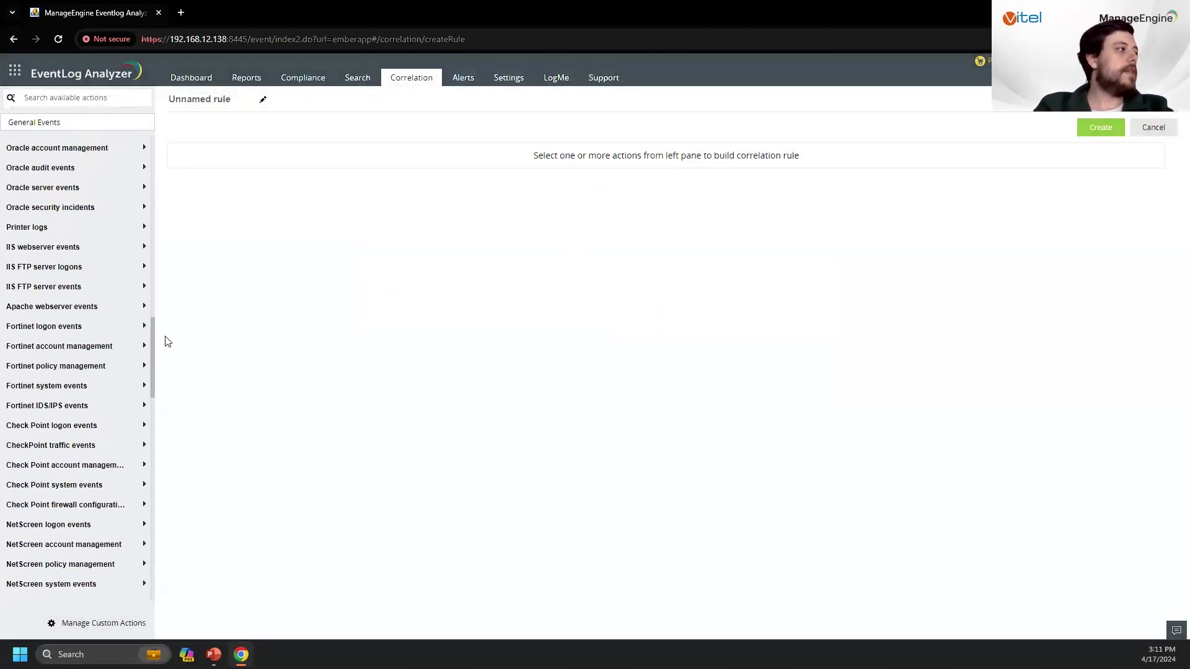
scroll(138, 179, "up", 10)
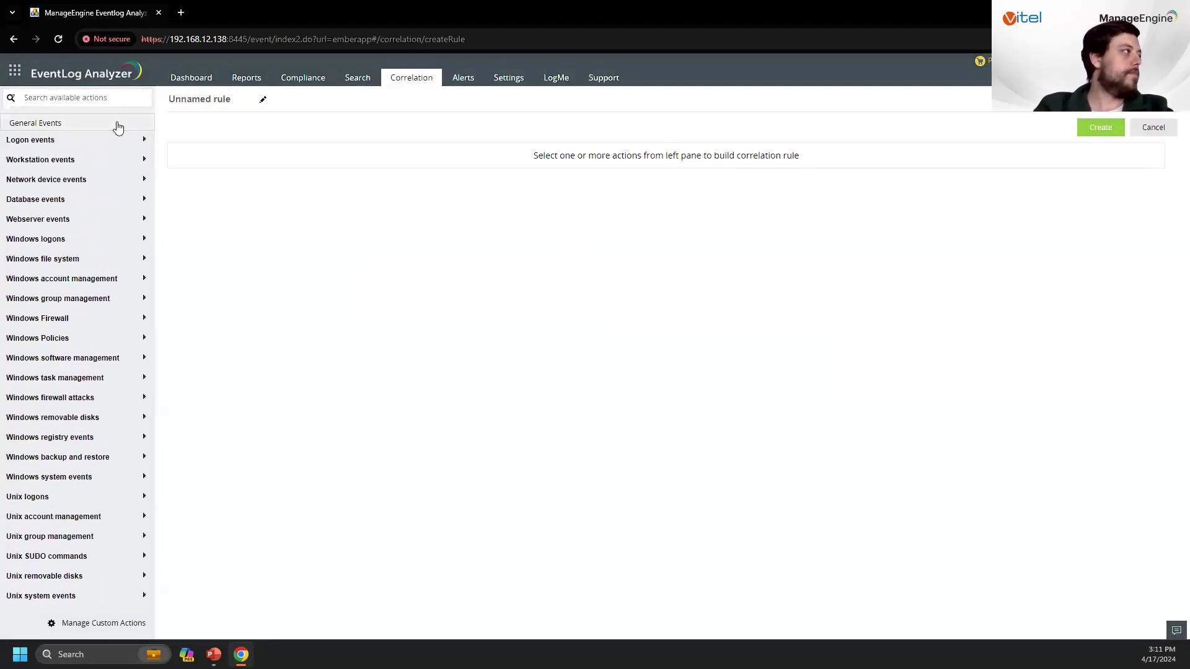
left_click(118, 124)
left_click(90, 181)
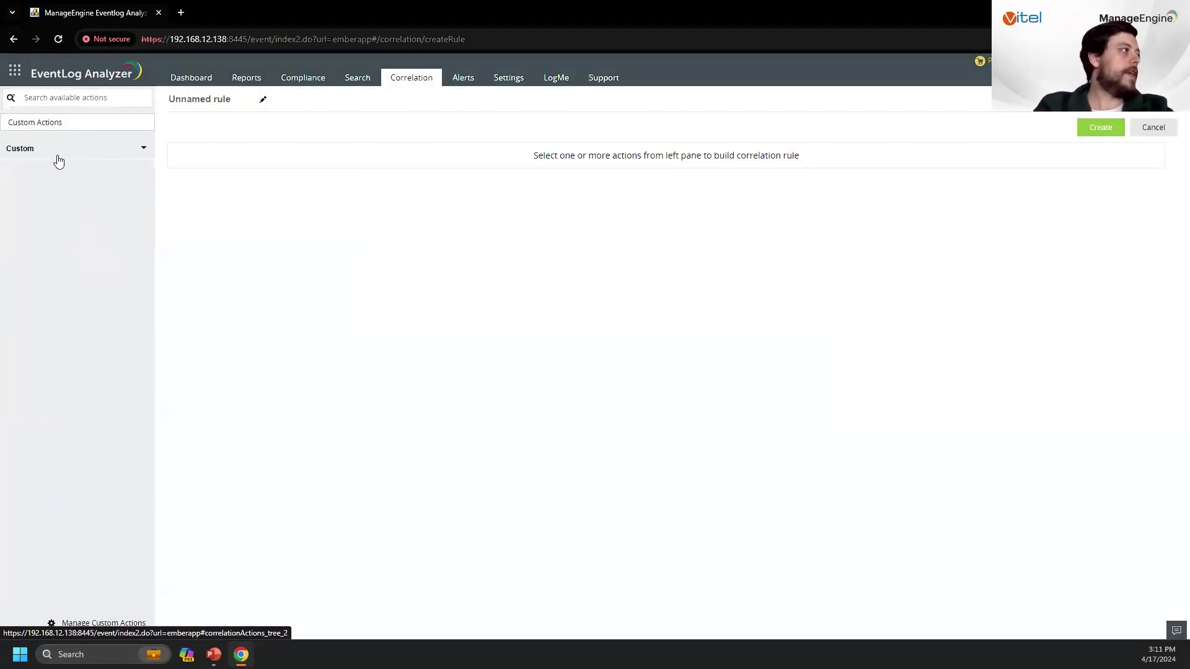
left_click(58, 152)
left_click(139, 193)
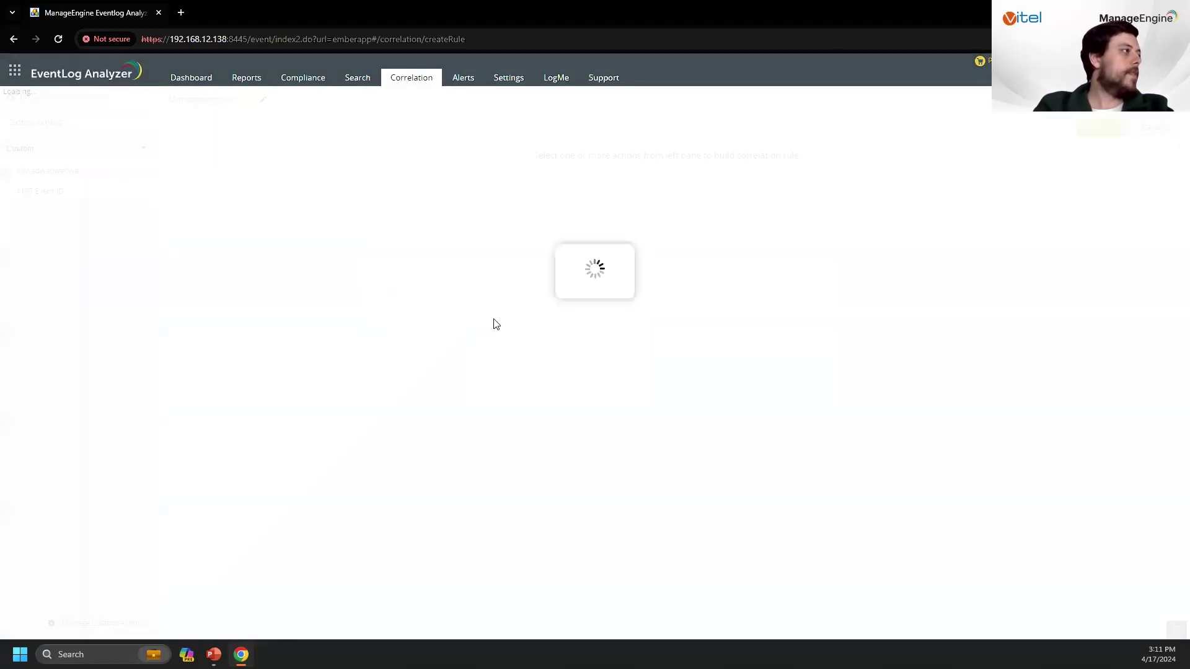
- Examine the threshold limit option and the filter fields offered for the rule's first action
left_click(180, 238)
left_click(180, 239)
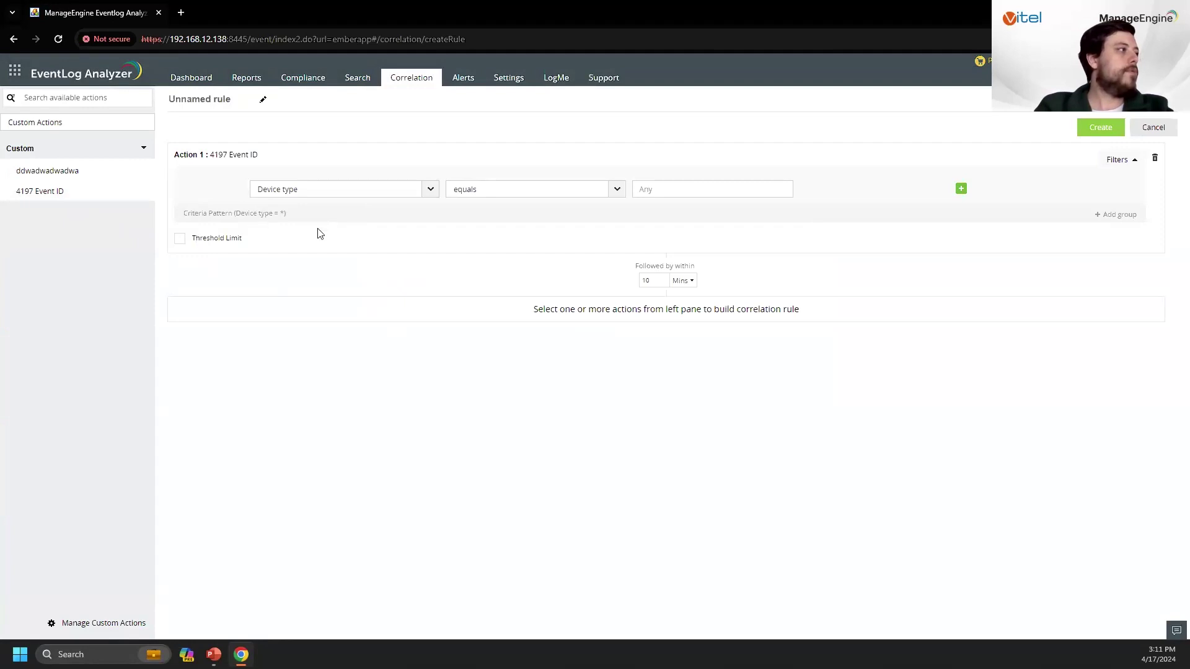
left_click(431, 189)
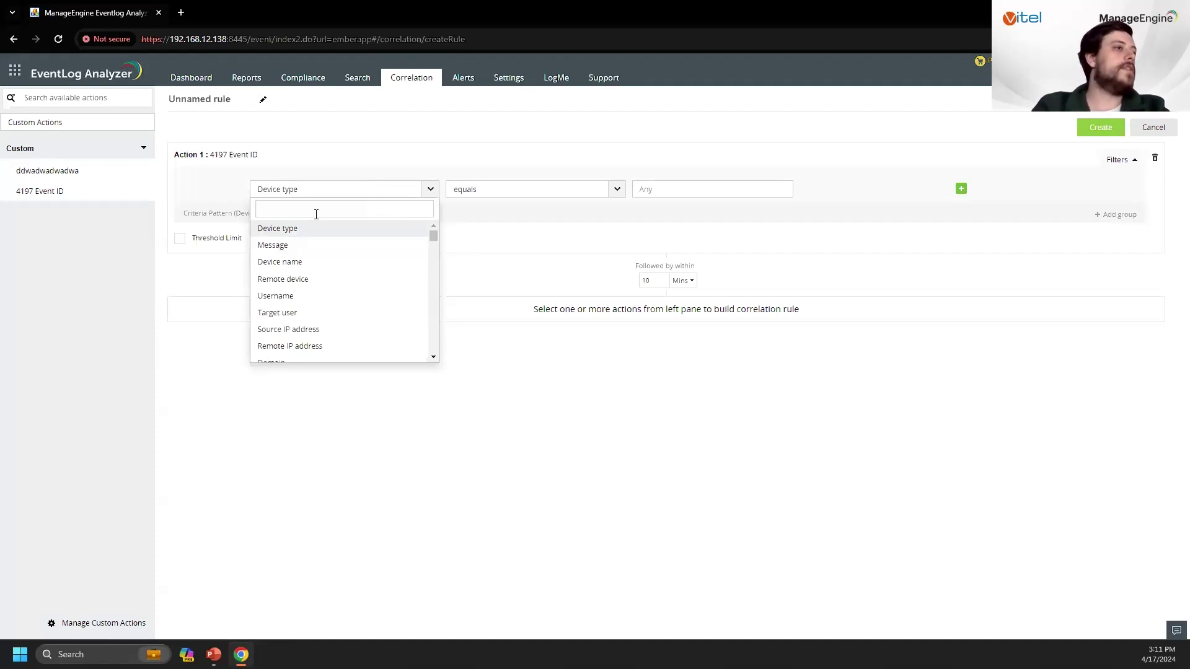
left_click(502, 137)
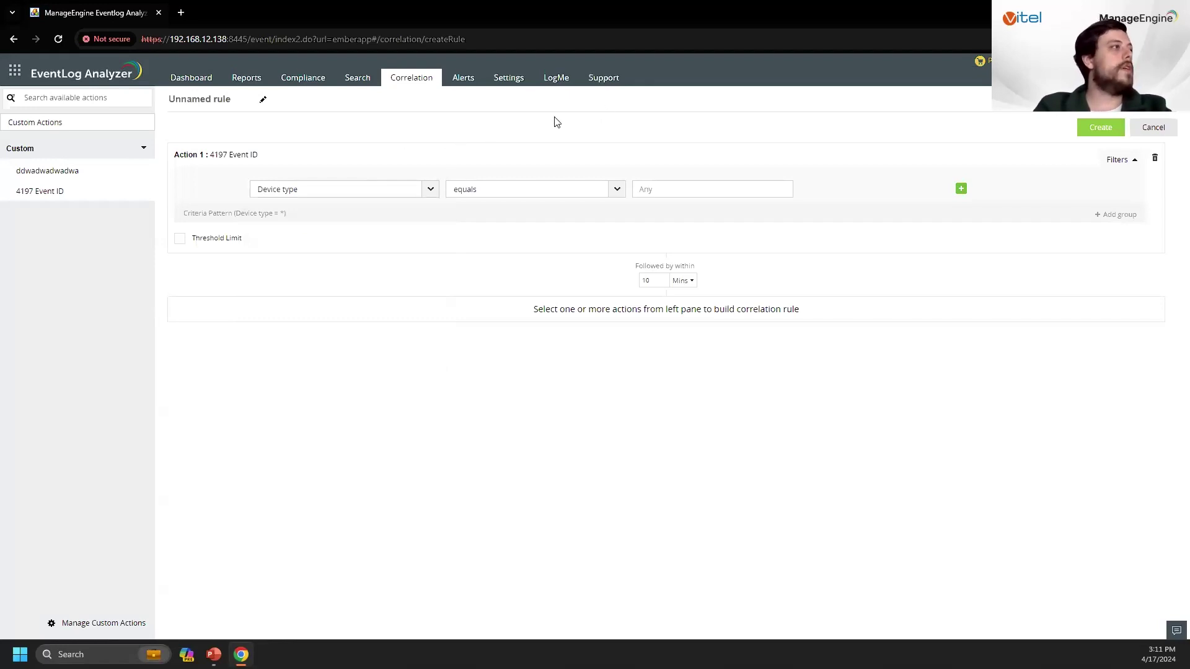
- View today's active alerts and open the archived logs in the data storage settings
left_click(455, 81)
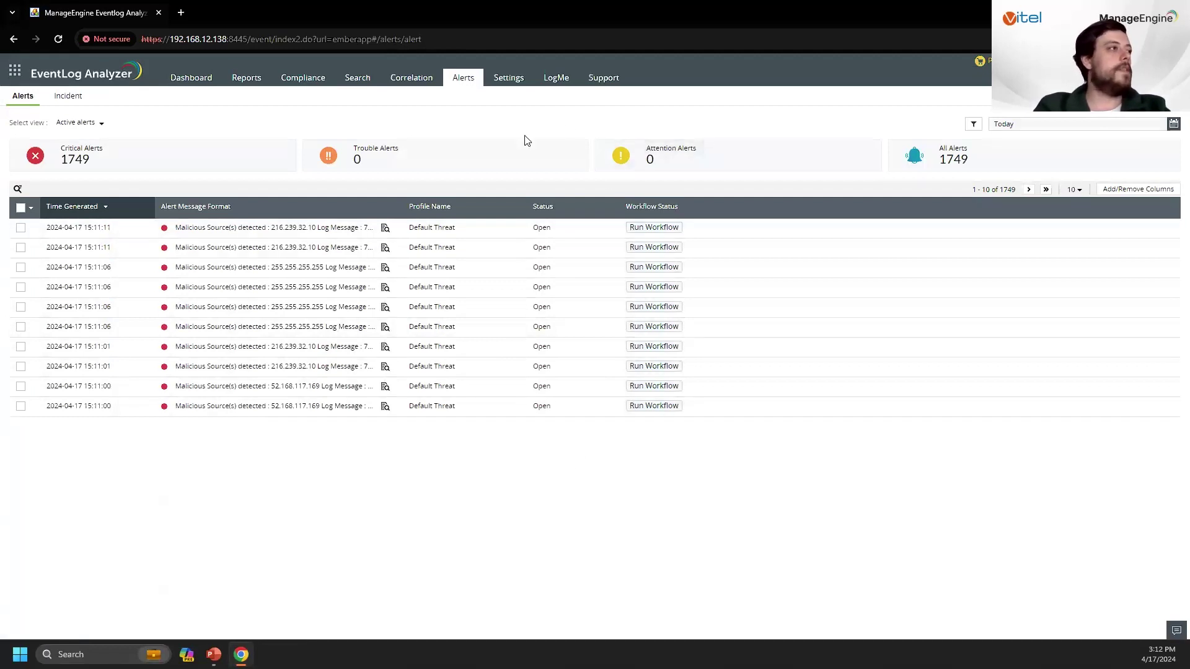
left_click(516, 85)
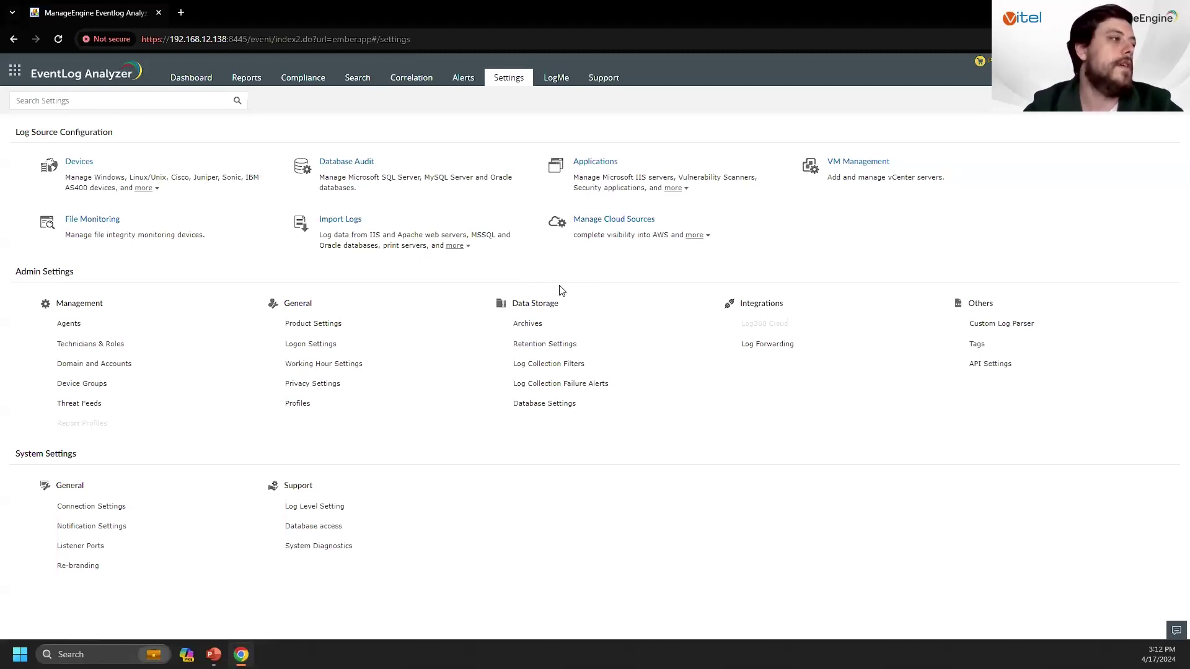
left_click(526, 326)
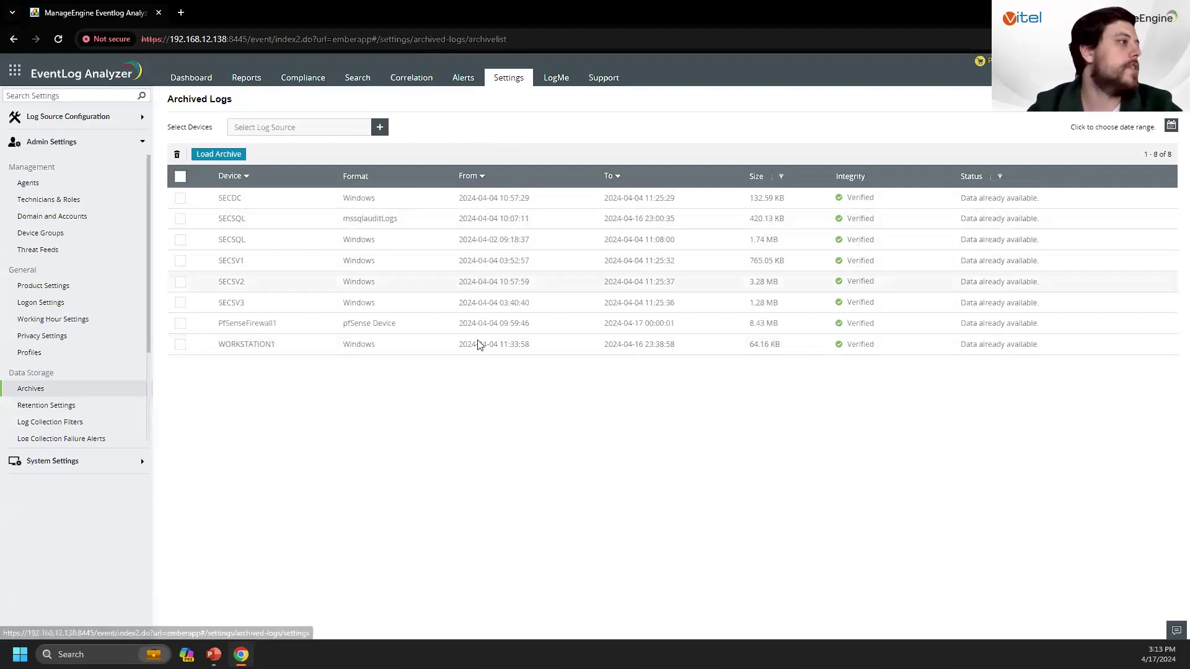
- Open the archive settings and start a new archive policy named "Windows" with its advanced options expanded
left_click(1153, 99)
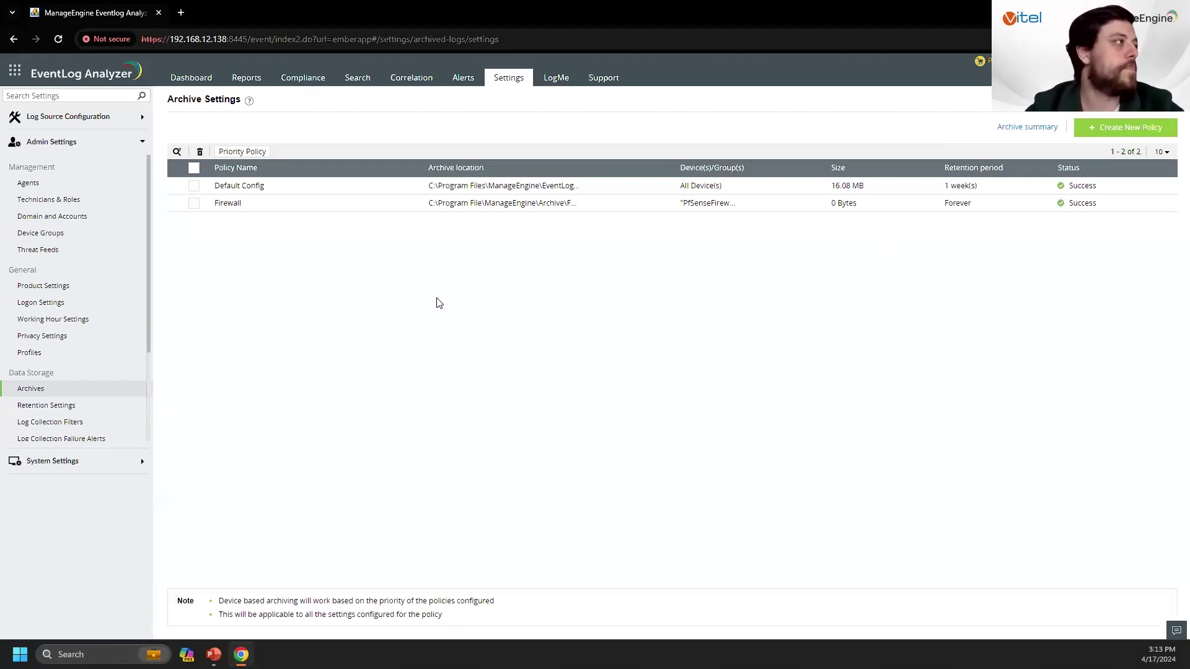
left_click(1156, 130)
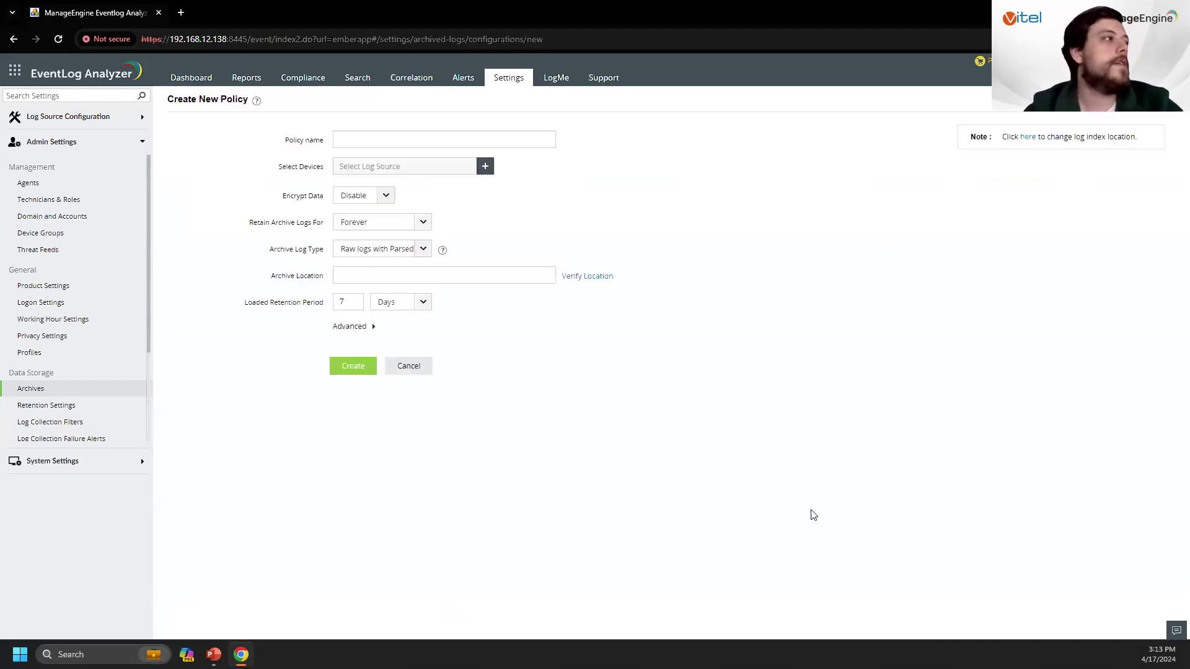
left_click(372, 327)
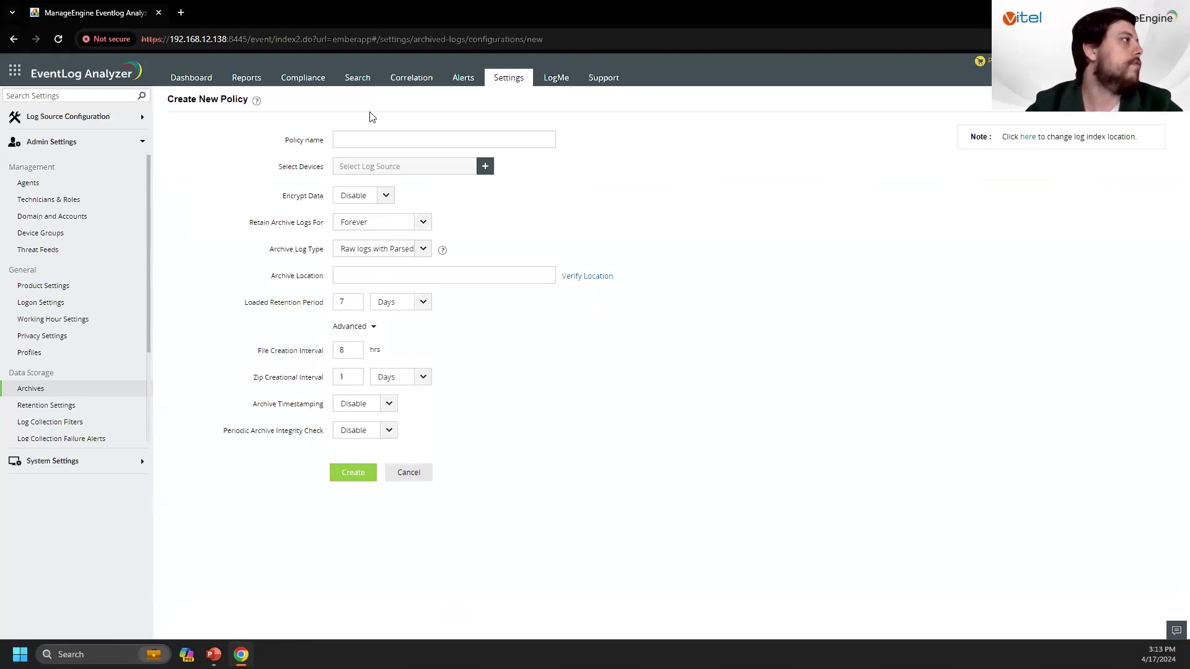
left_click(394, 142)
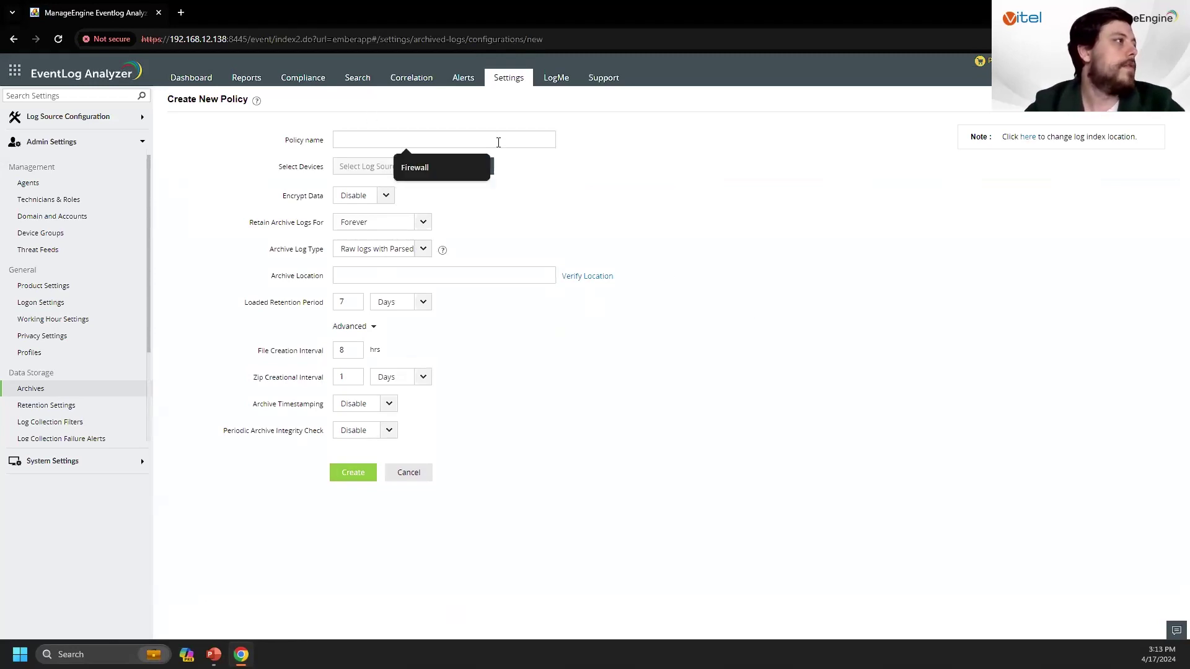
type("Windows")
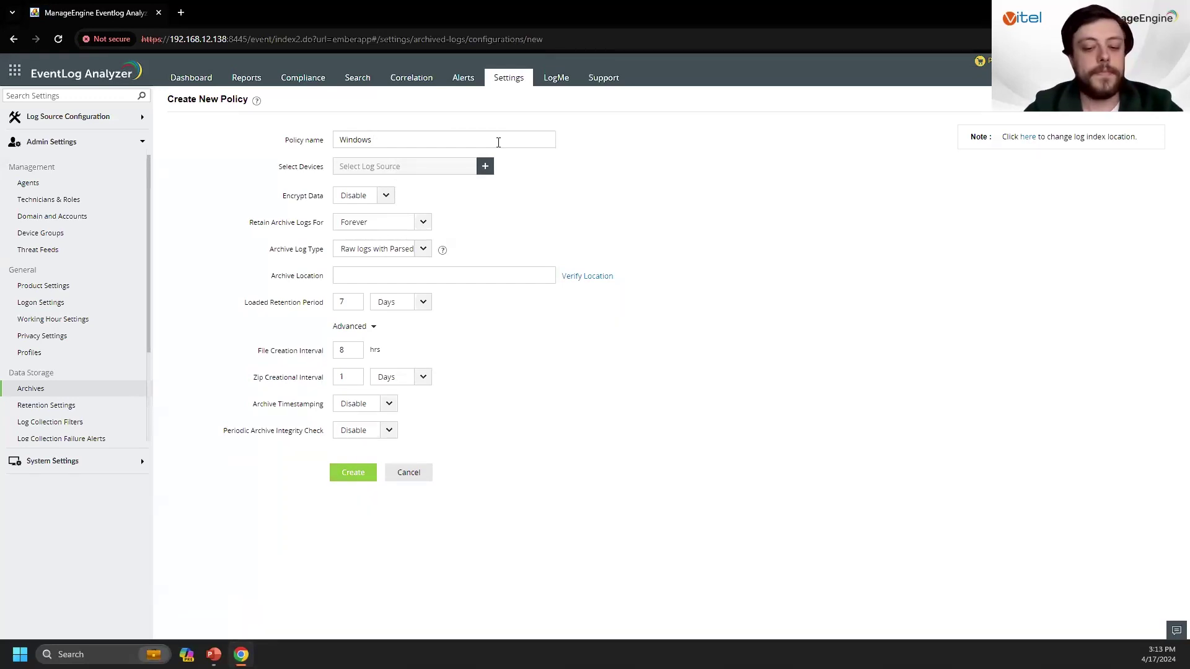
- Enable data encryption for the Windows policy and add WORKSTATION1 from the Windows Workstation group as its device
left_click(380, 196)
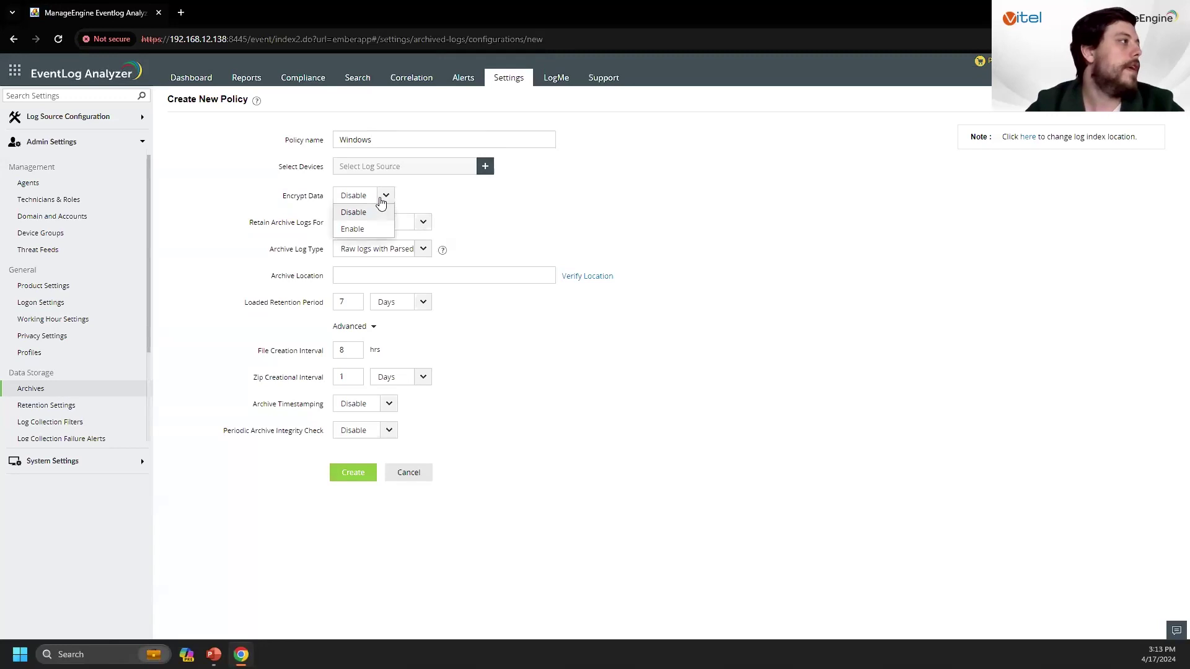
left_click(372, 230)
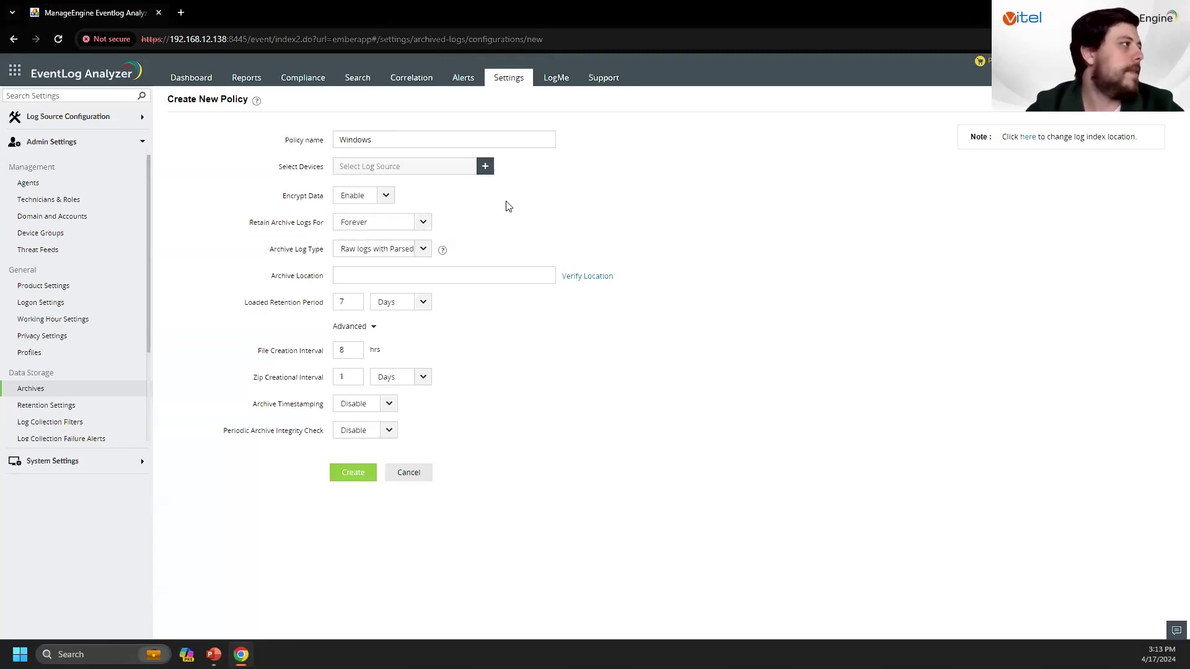
left_click(486, 168)
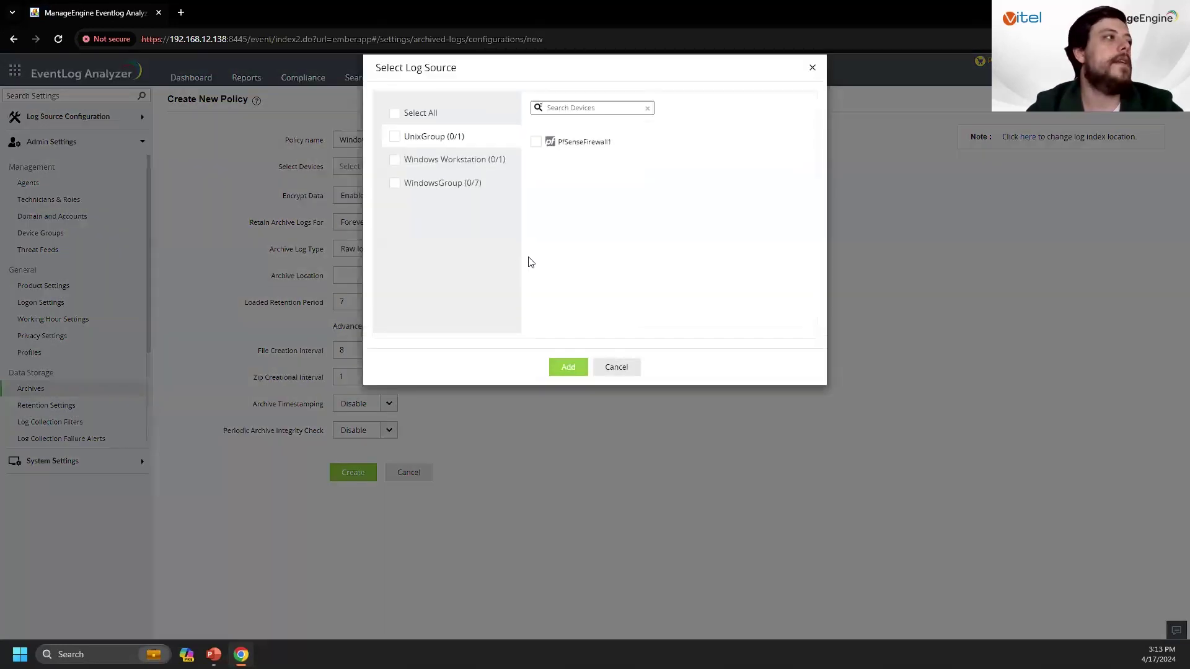
left_click(536, 142)
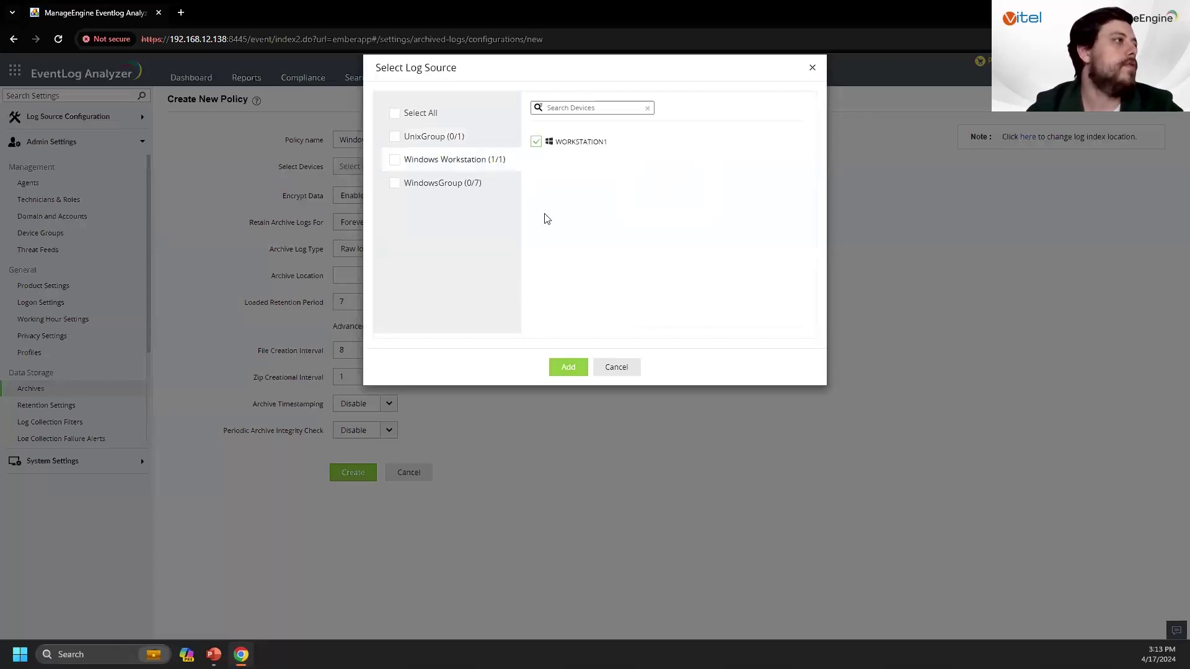
left_click(569, 368)
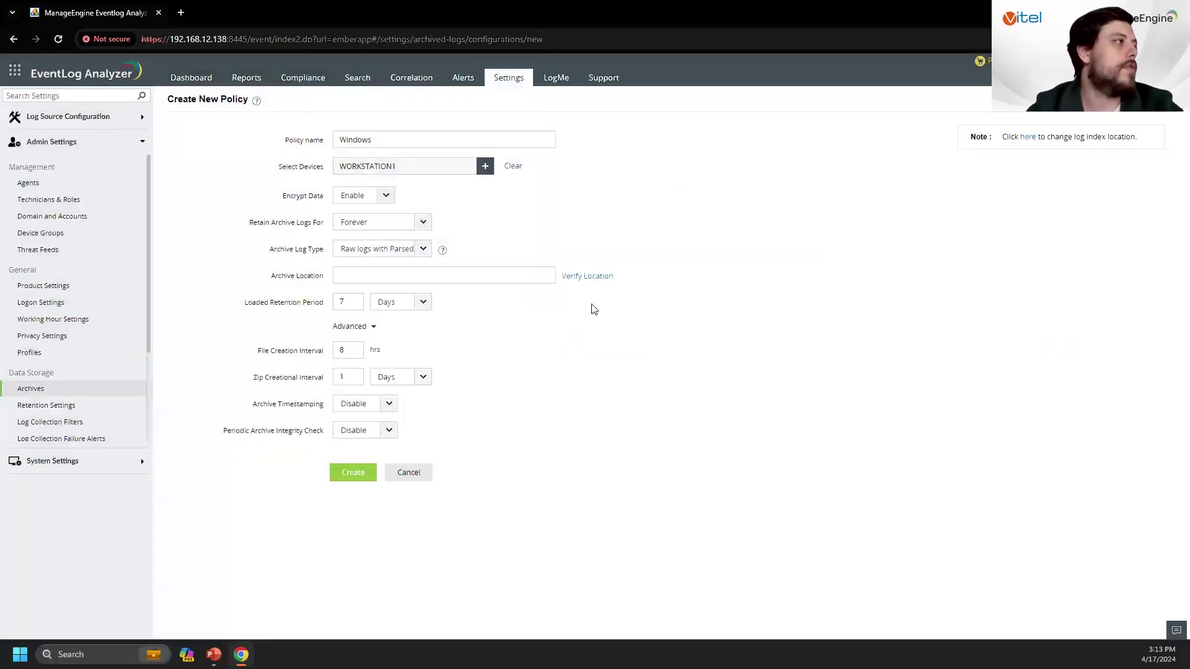
- Set the policy's archive log retention to a custom period of 1 month
left_click(423, 224)
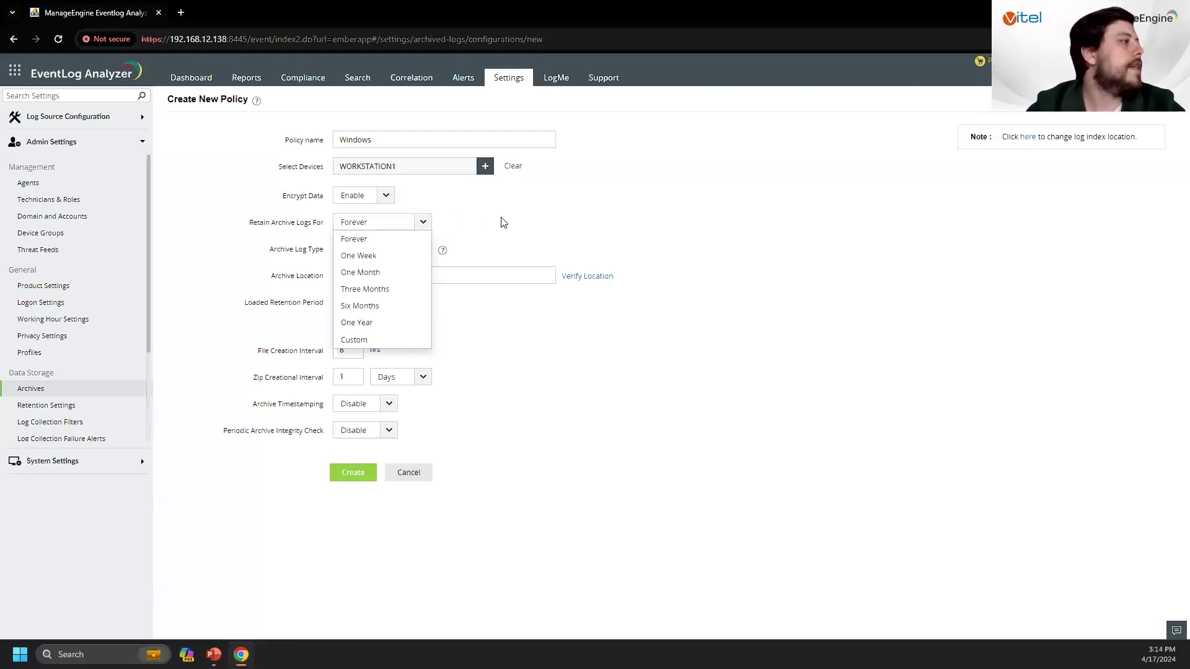
left_click(385, 339)
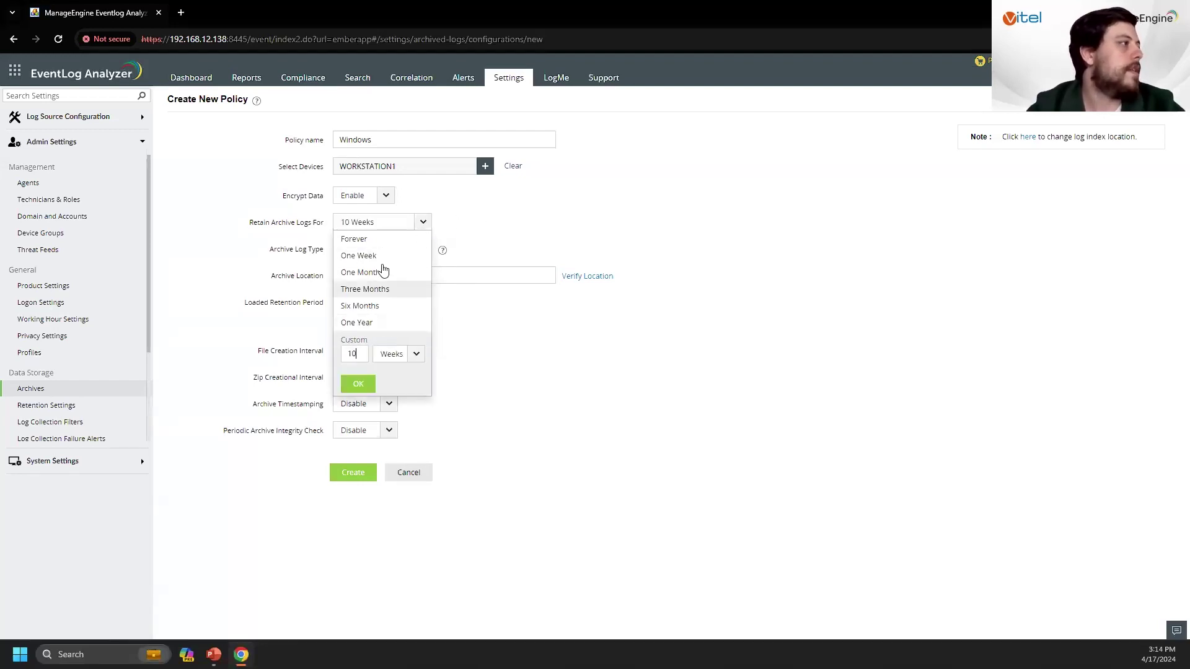
type("1")
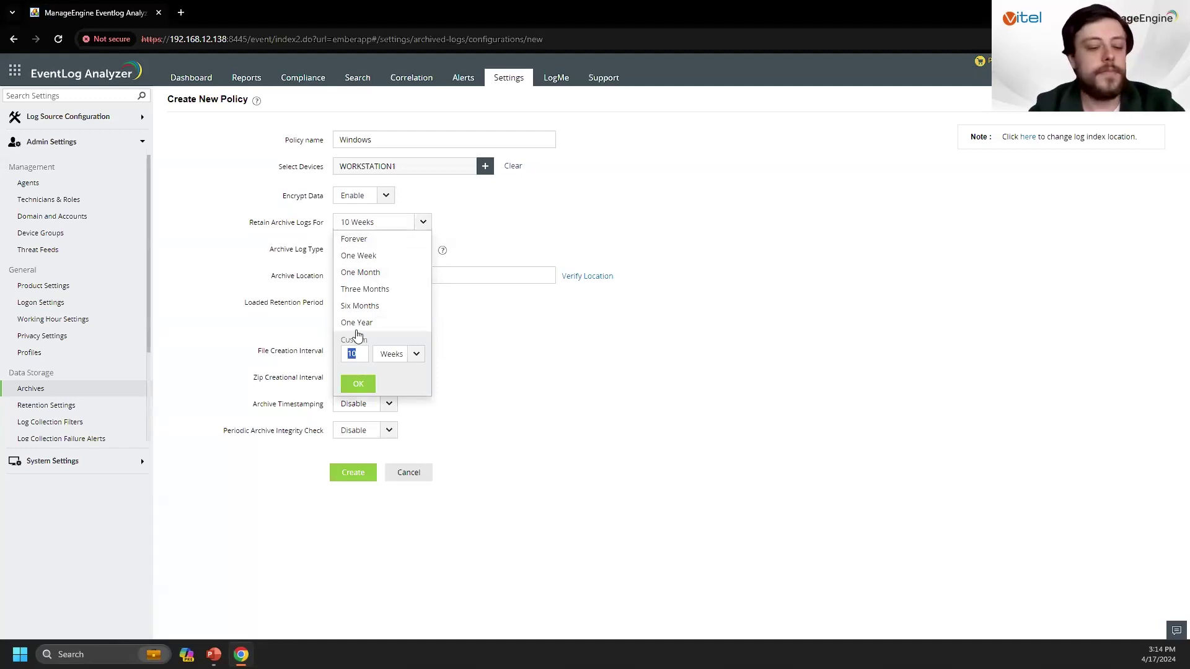
left_click(407, 357)
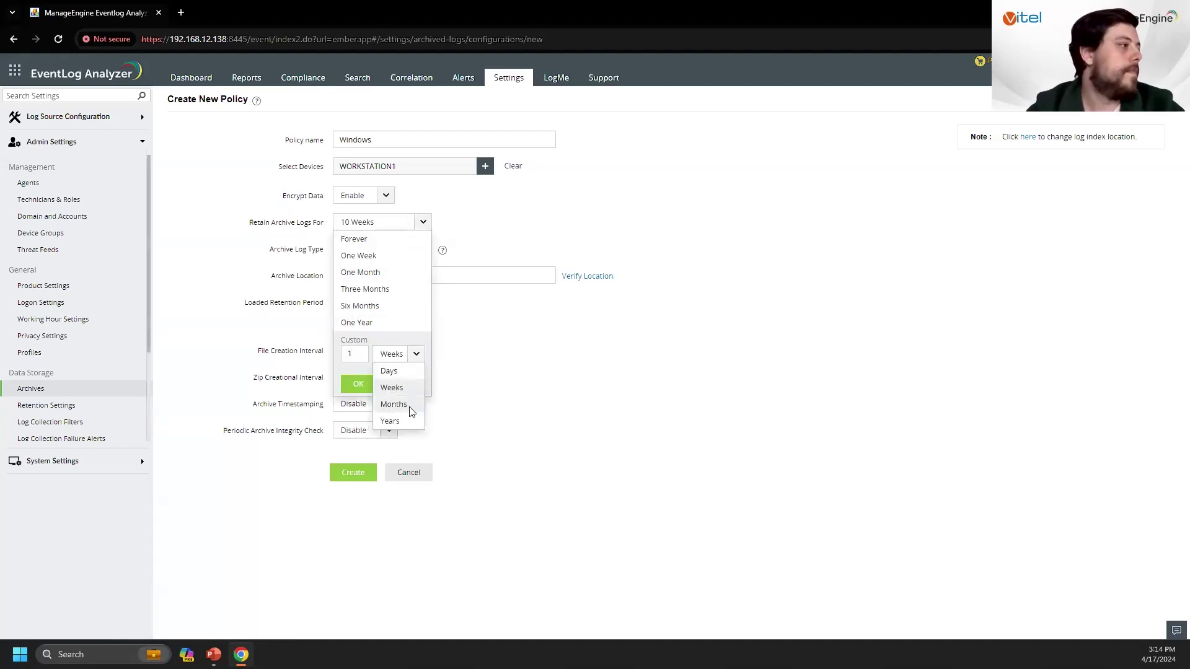
left_click(410, 408)
left_click(358, 385)
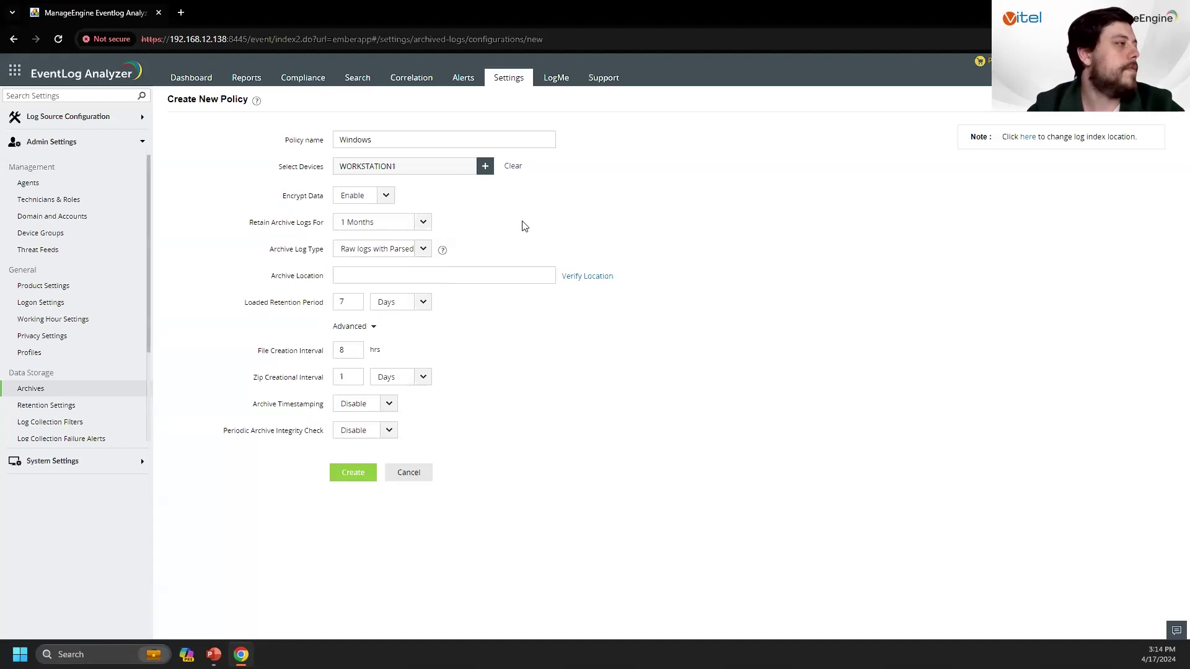
- Set the archive log type to Raw Logs and the archive location to C:\Program File\ManageEngine\Archive\Firewall
left_click(417, 250)
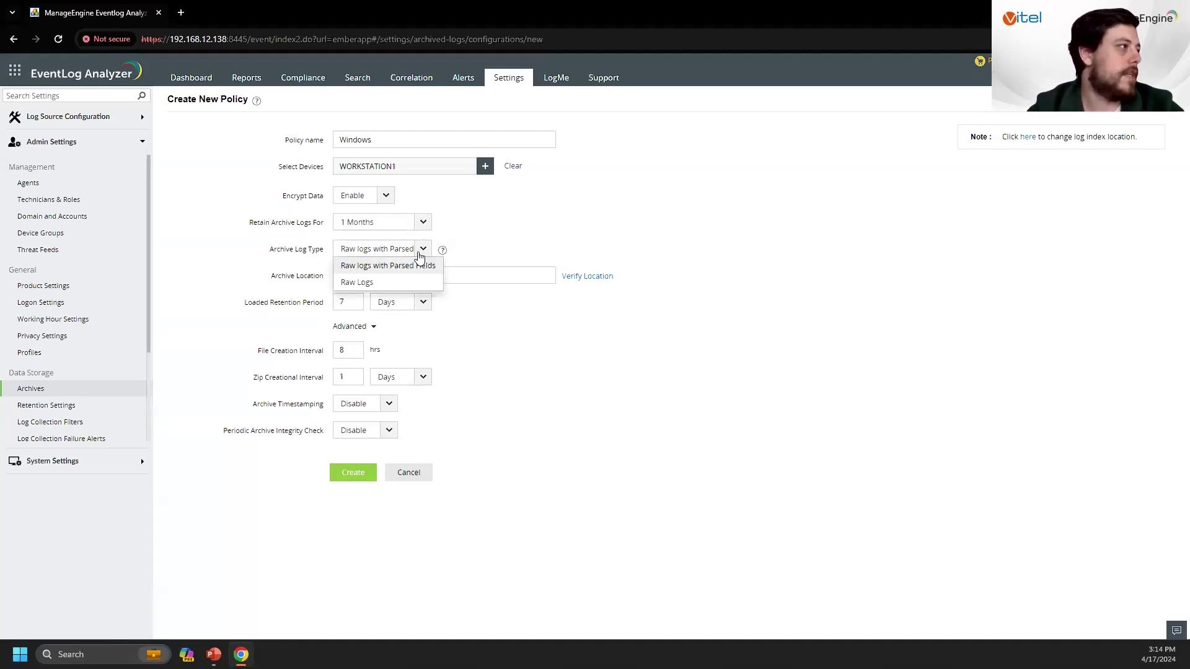
left_click(375, 286)
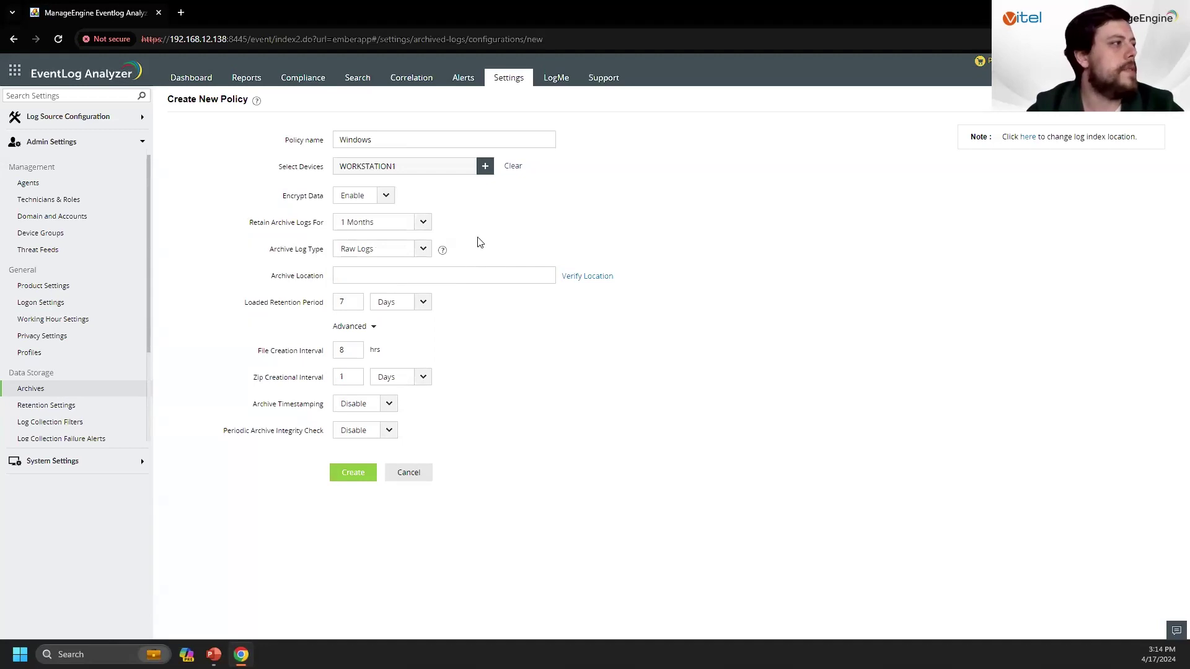
left_click(430, 274)
left_click(471, 303)
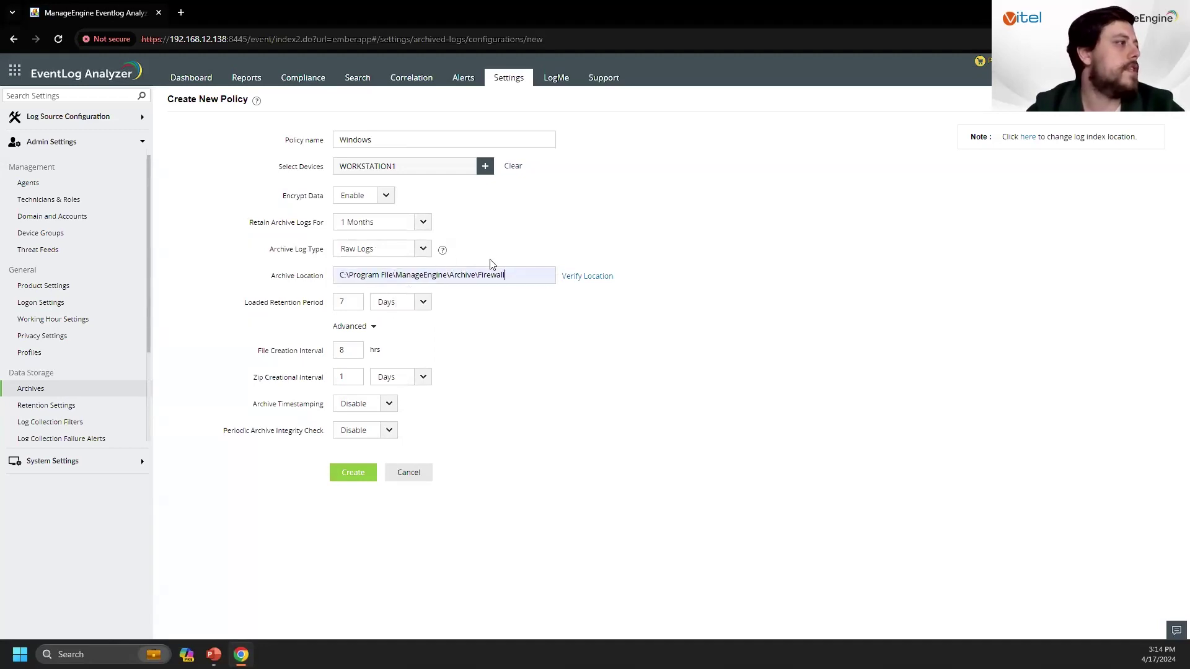
left_click_drag(505, 276, 481, 276)
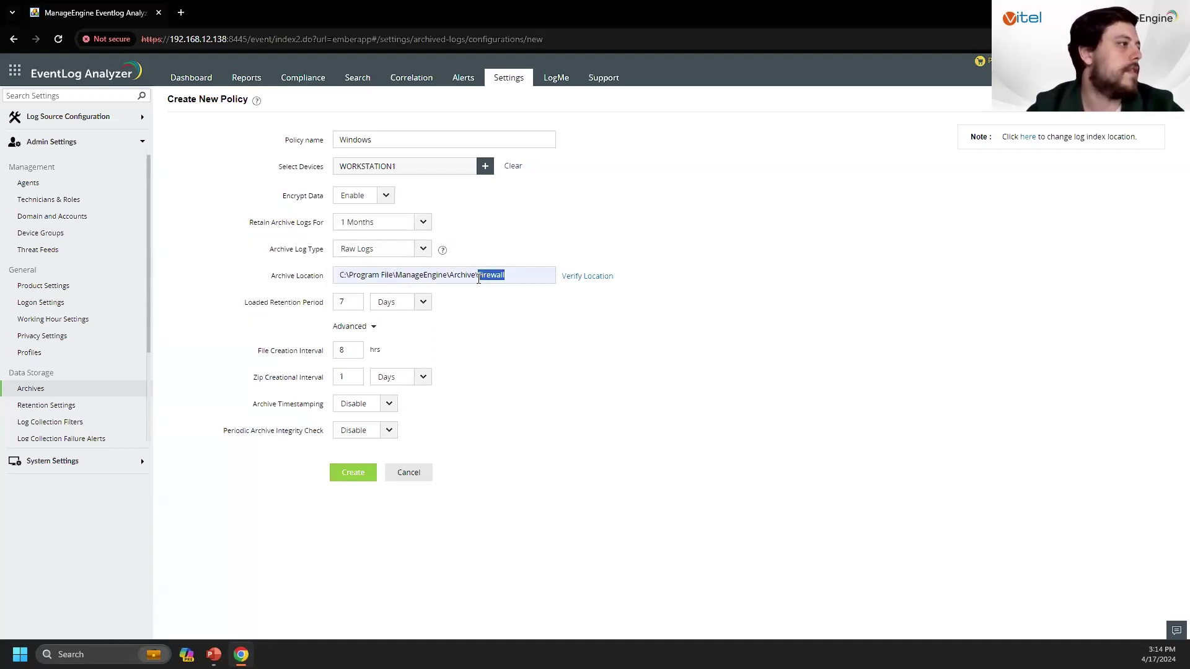
left_click(499, 279)
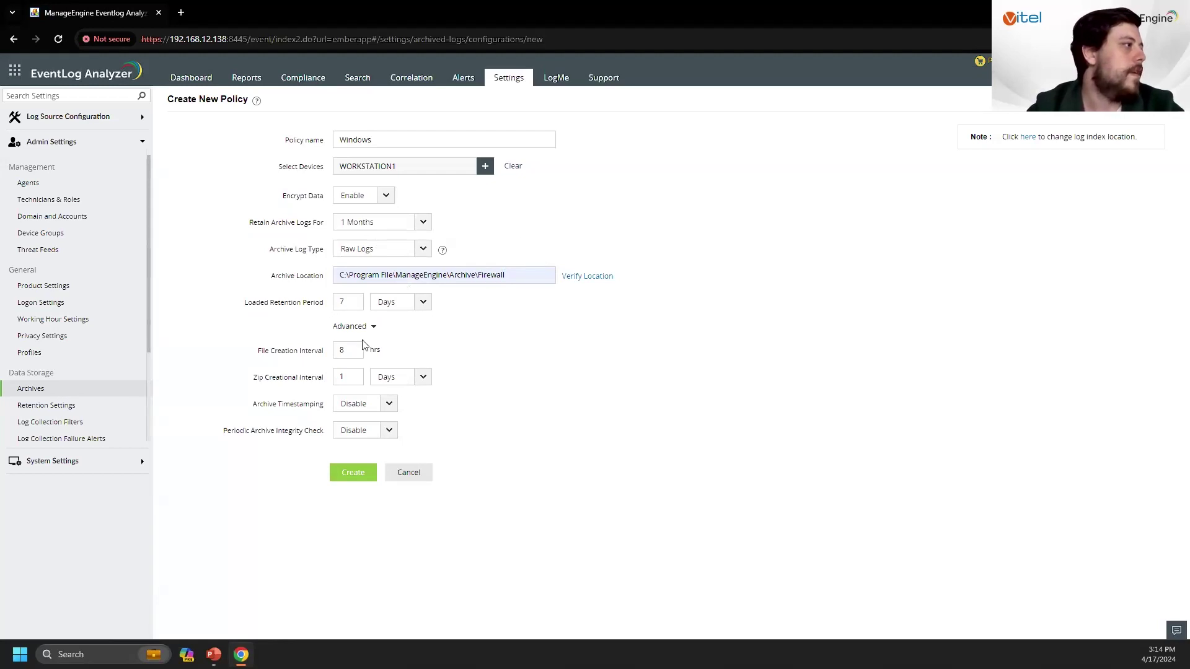
- Check the archive timestamping options, enable the periodic archive integrity check, and create the policy
left_click(389, 405)
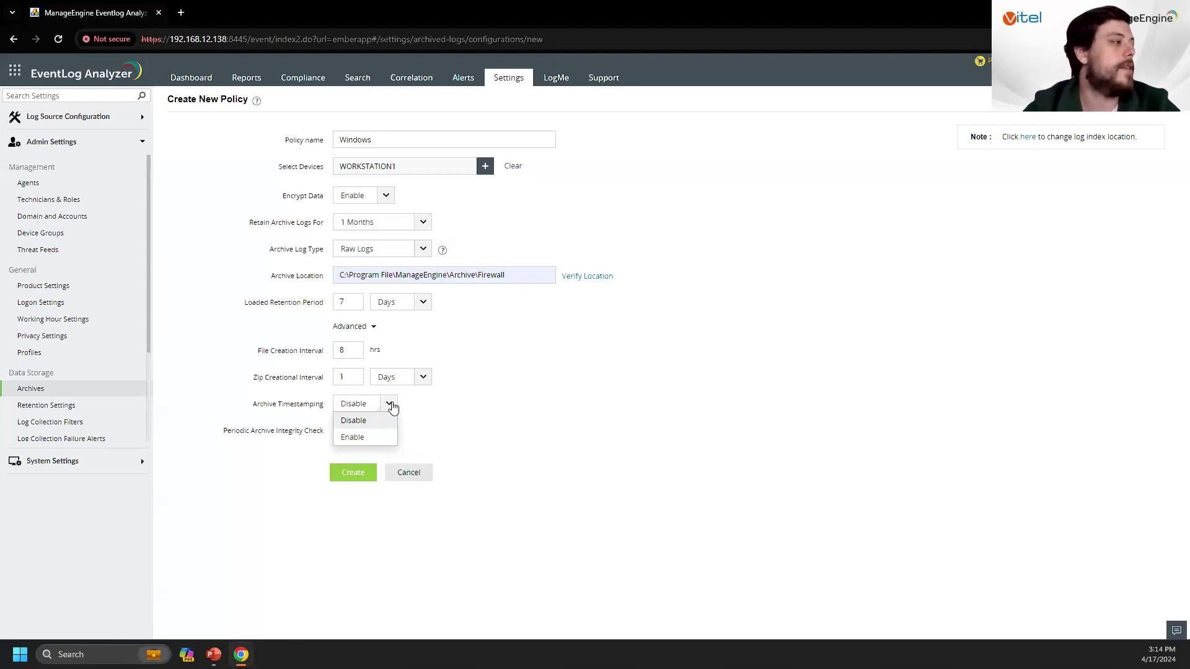
left_click(434, 404)
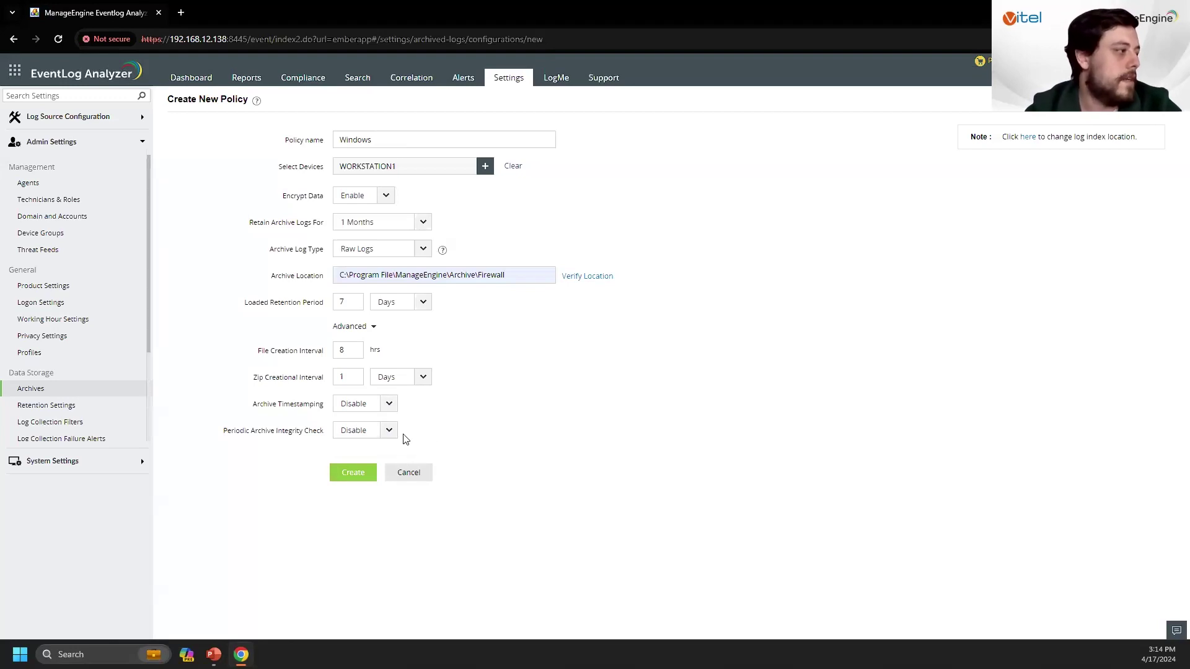
left_click(385, 434)
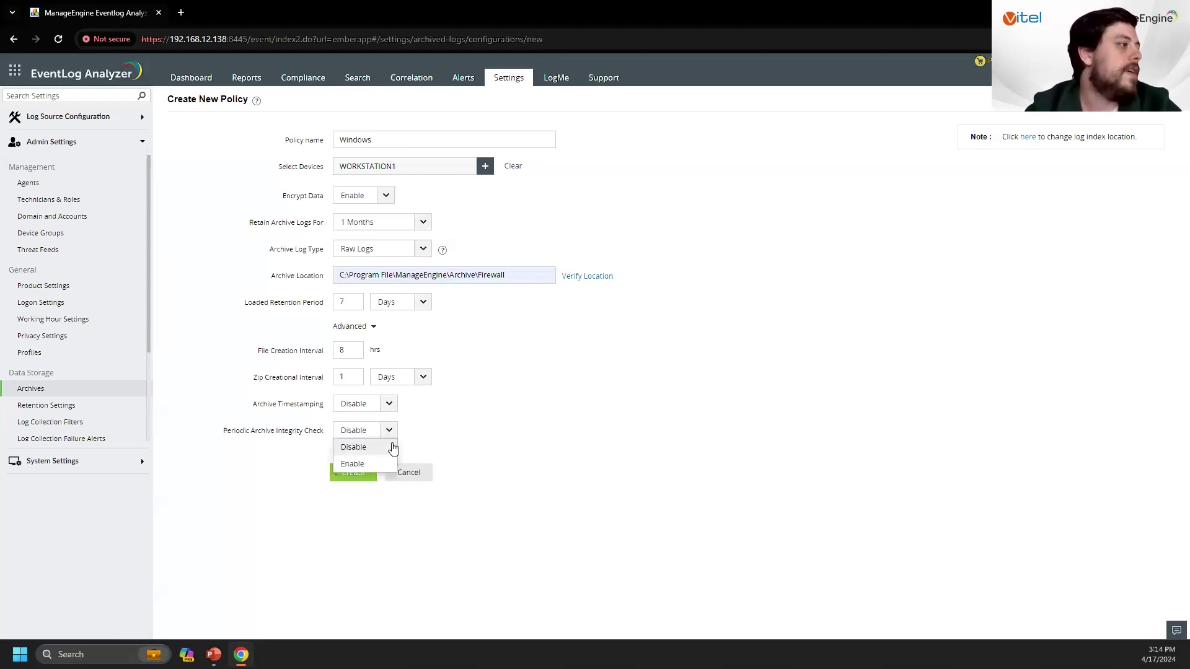
left_click(457, 431)
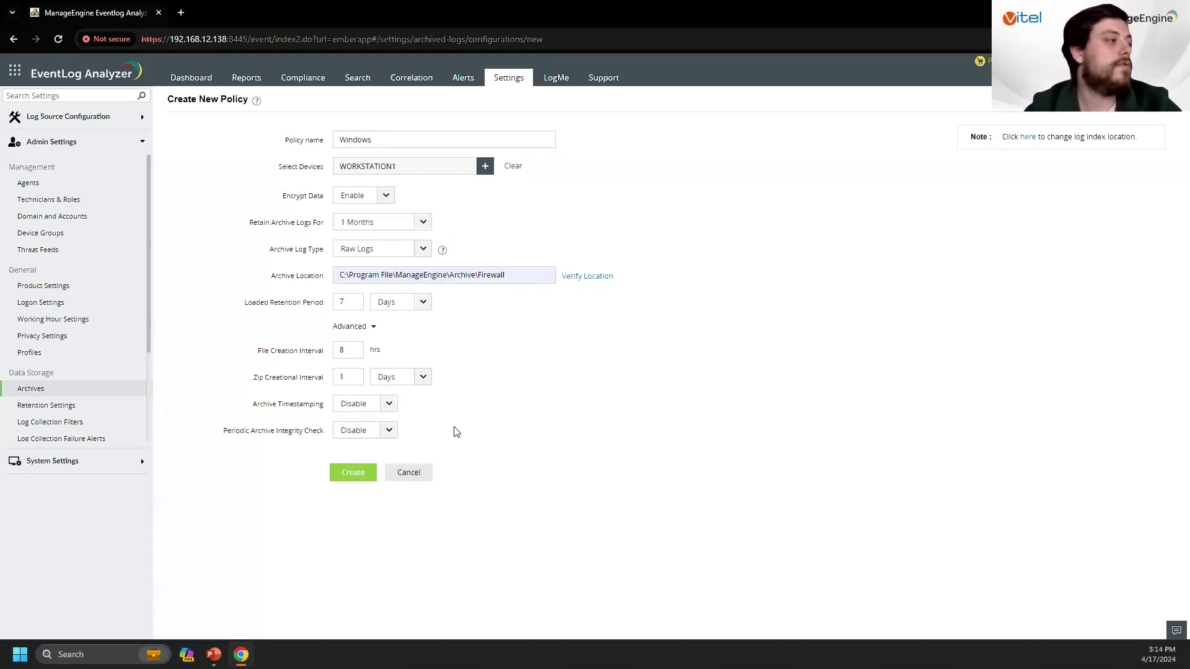
left_click(390, 430)
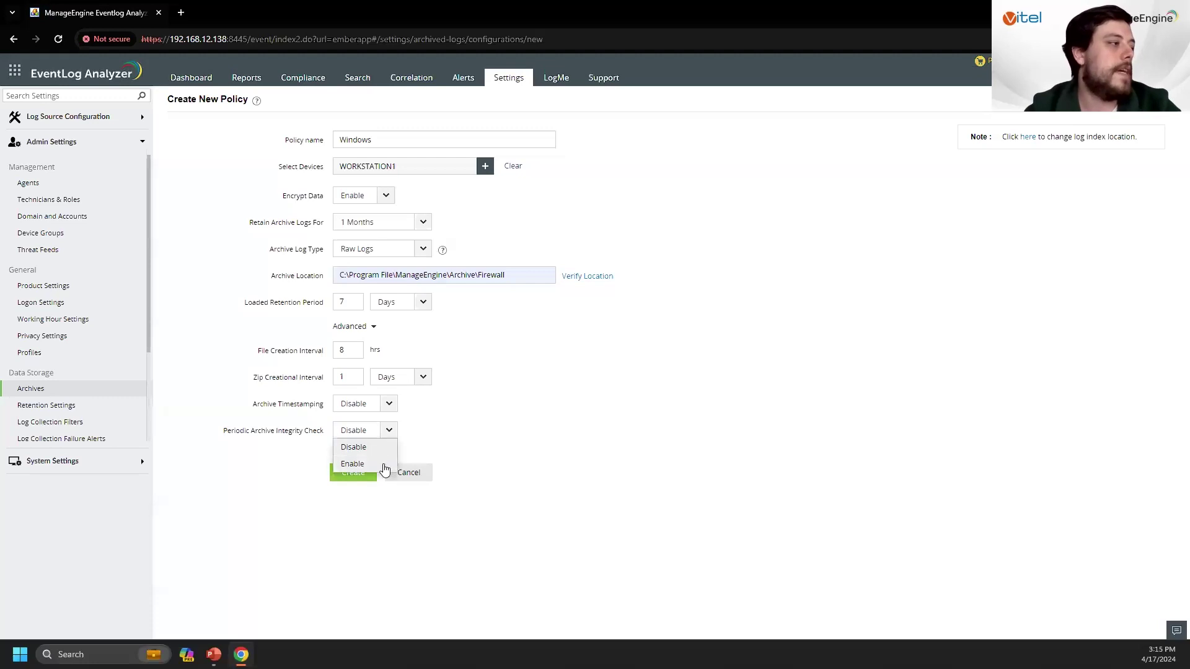
left_click(370, 464)
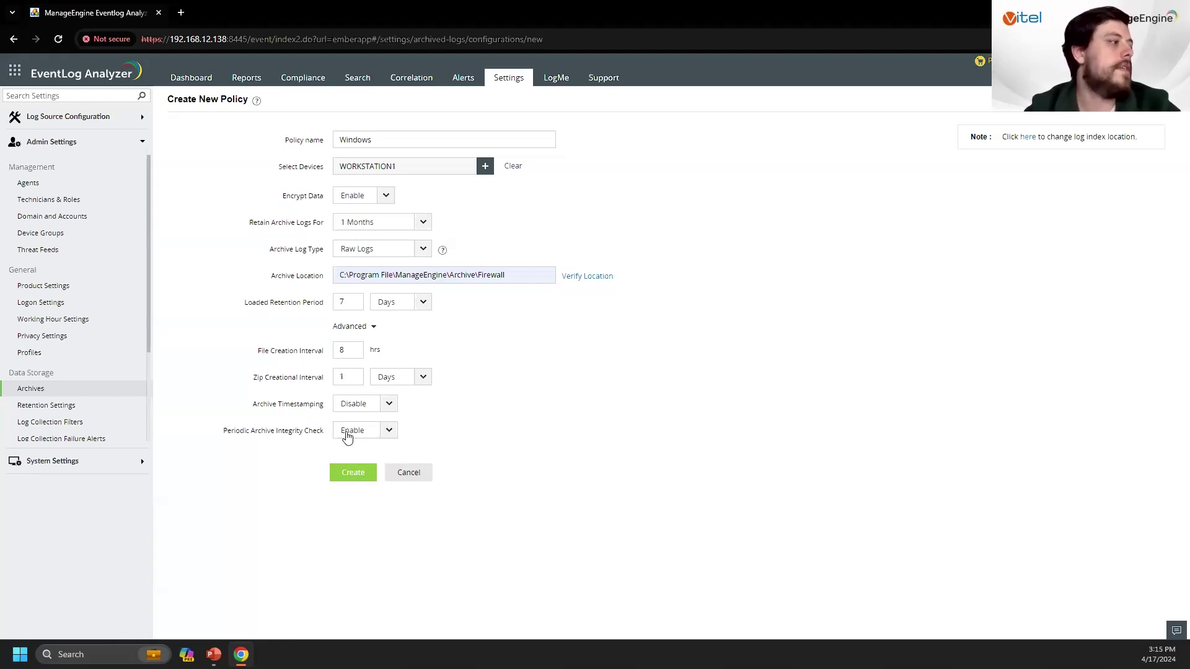
left_click(359, 475)
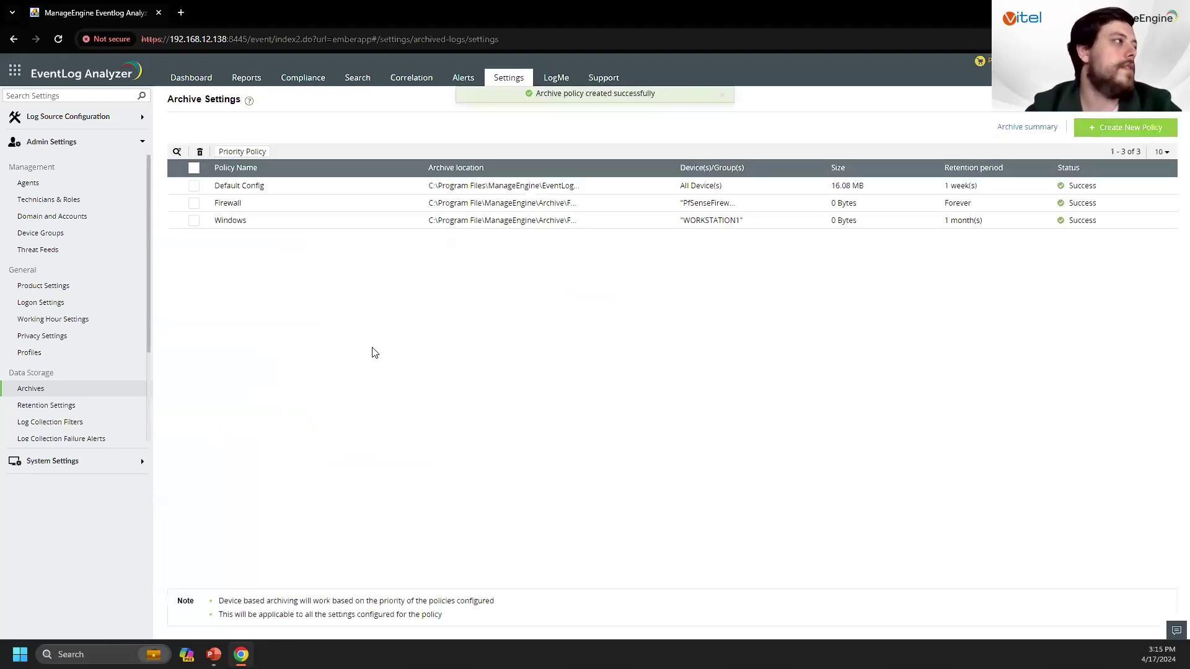
- Try to reorder the archive policy priority as Windows, Firewall, Default Config
left_click(241, 153)
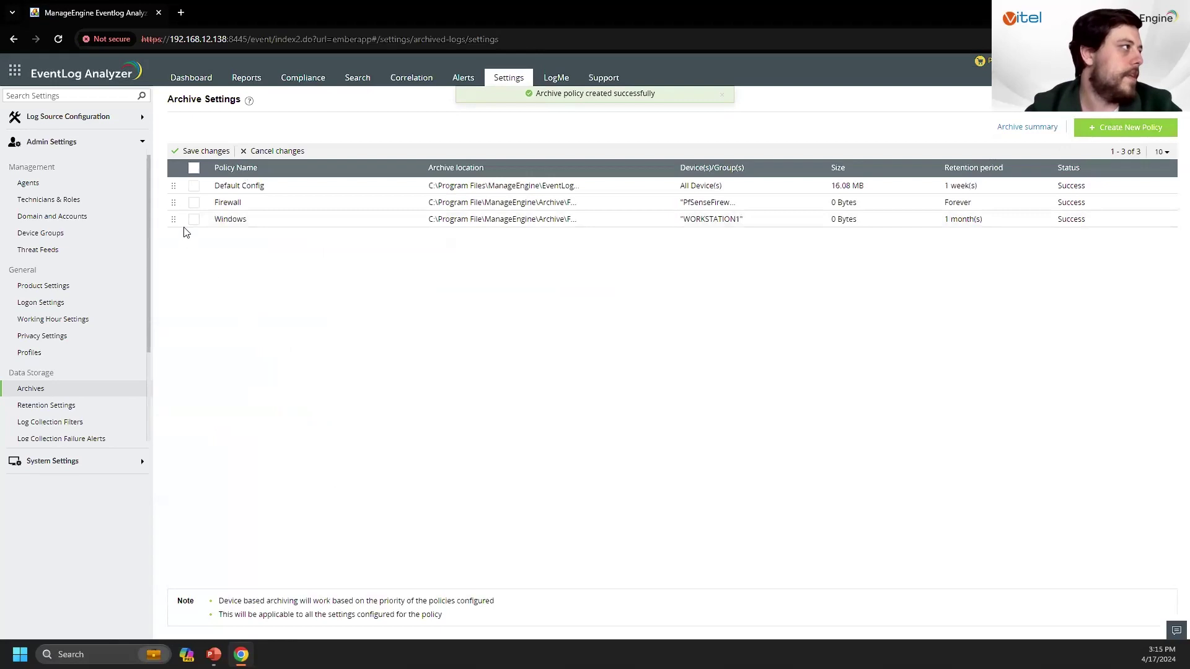
mouse_move(173, 220)
left_mouse_down()
mouse_move(169, 186)
mouse_move(171, 204)
left_mouse_up()
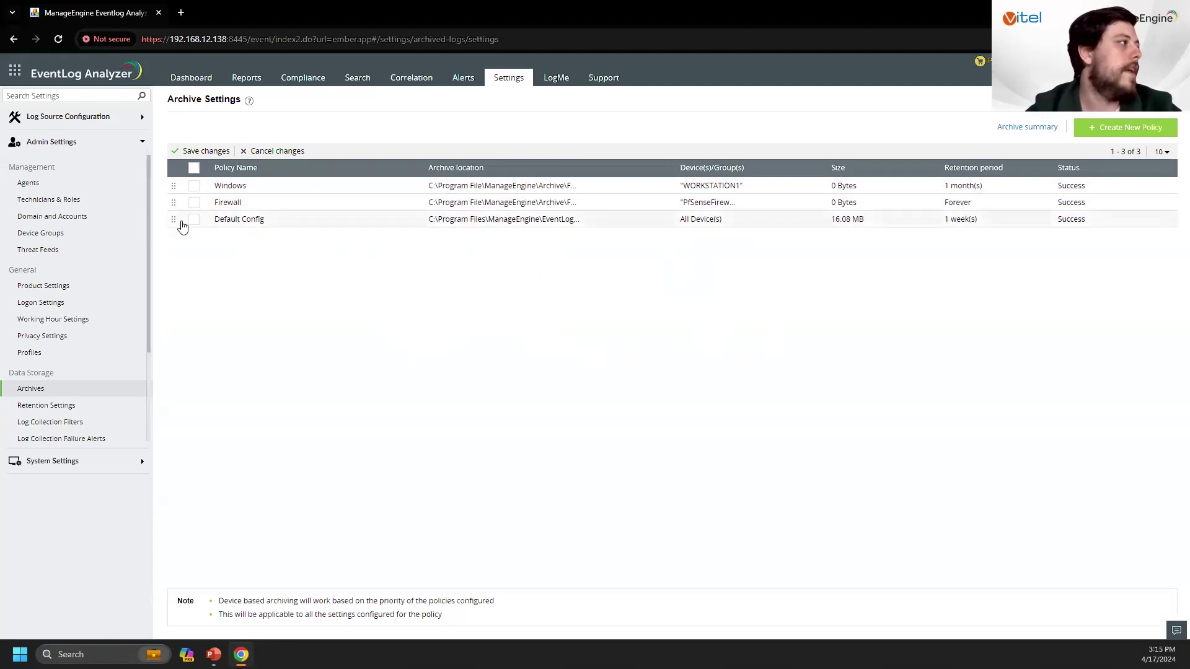
left_click(1125, 136)
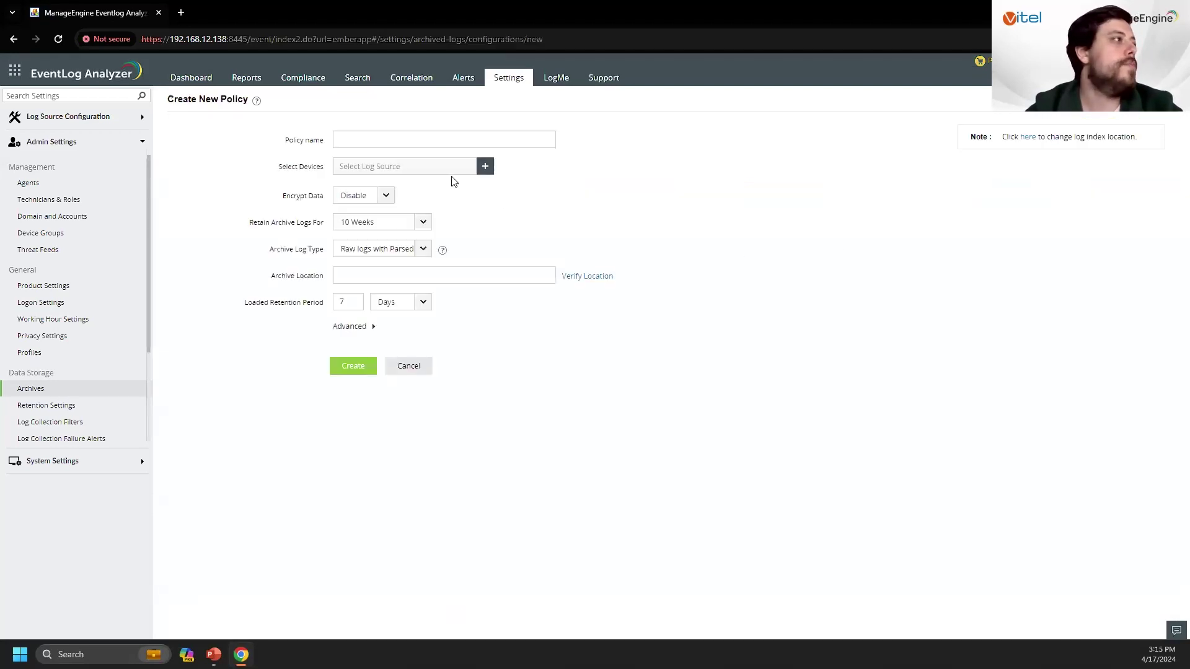
left_click(443, 145)
left_click(675, 164)
key("alt+Left")
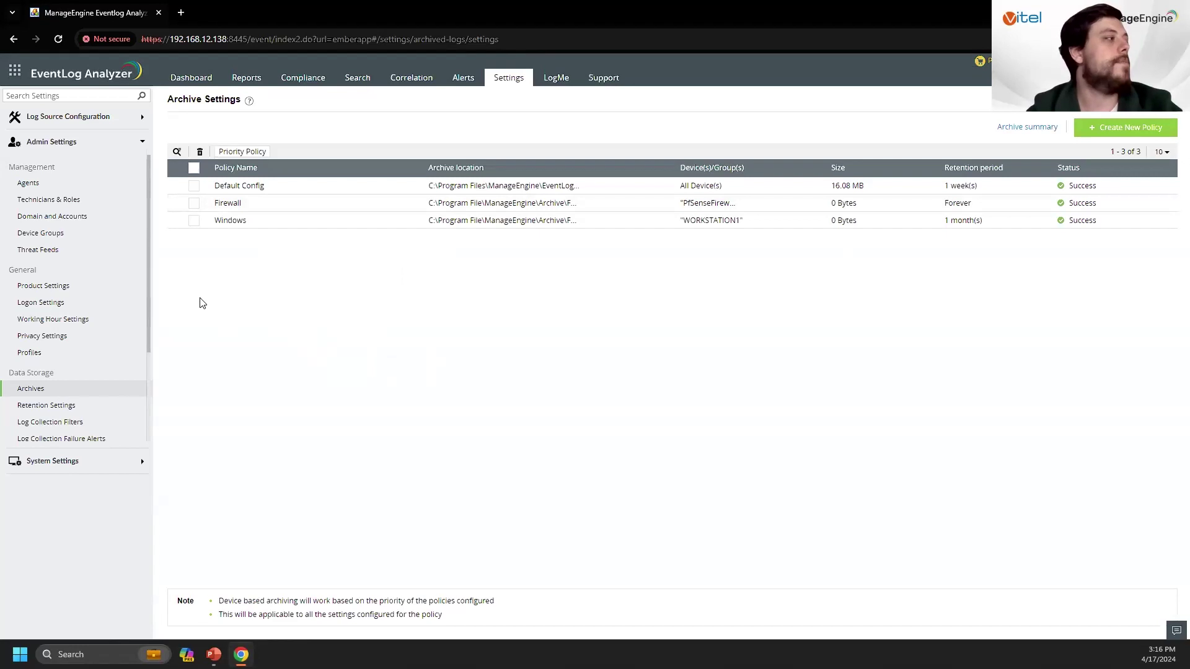
- Open the retention settings and examine the current storage size and the correlation retention period
left_click(89, 411)
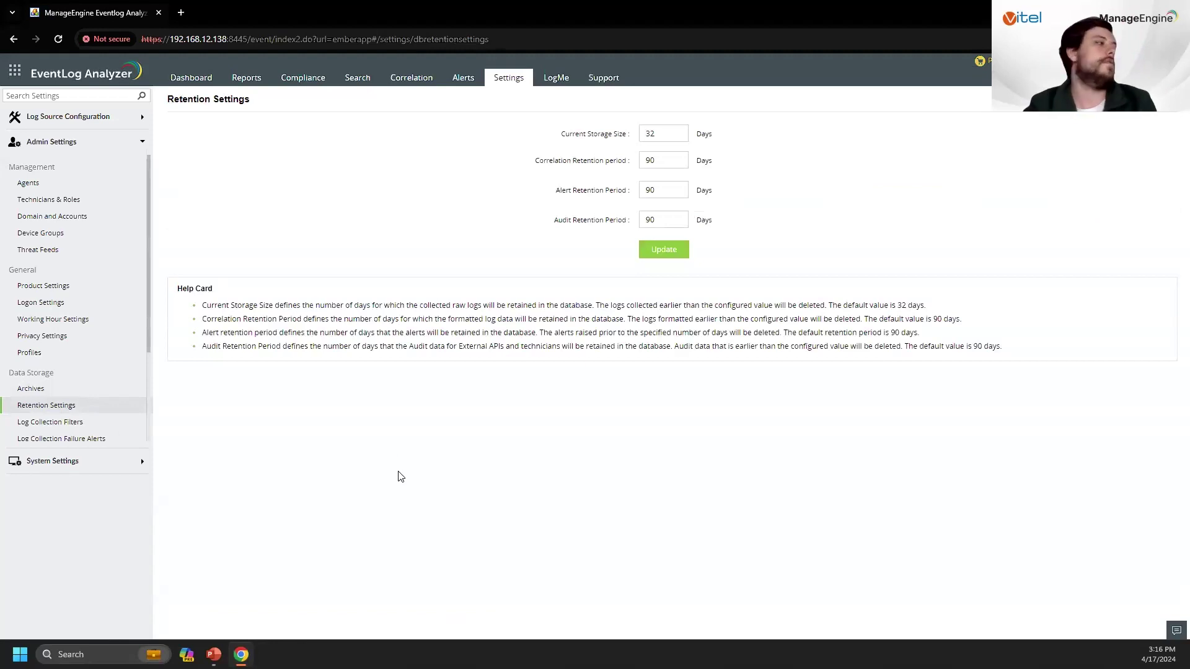
double_click(649, 135)
left_click(659, 135)
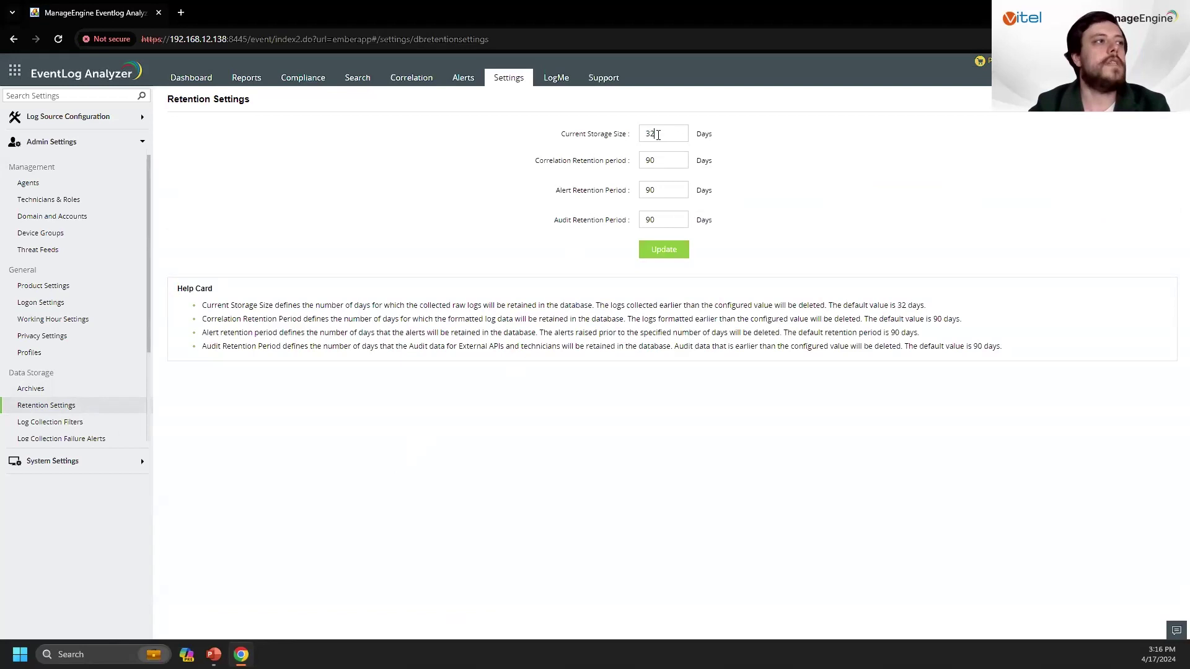
left_click_drag(663, 135, 643, 130)
left_click(660, 135)
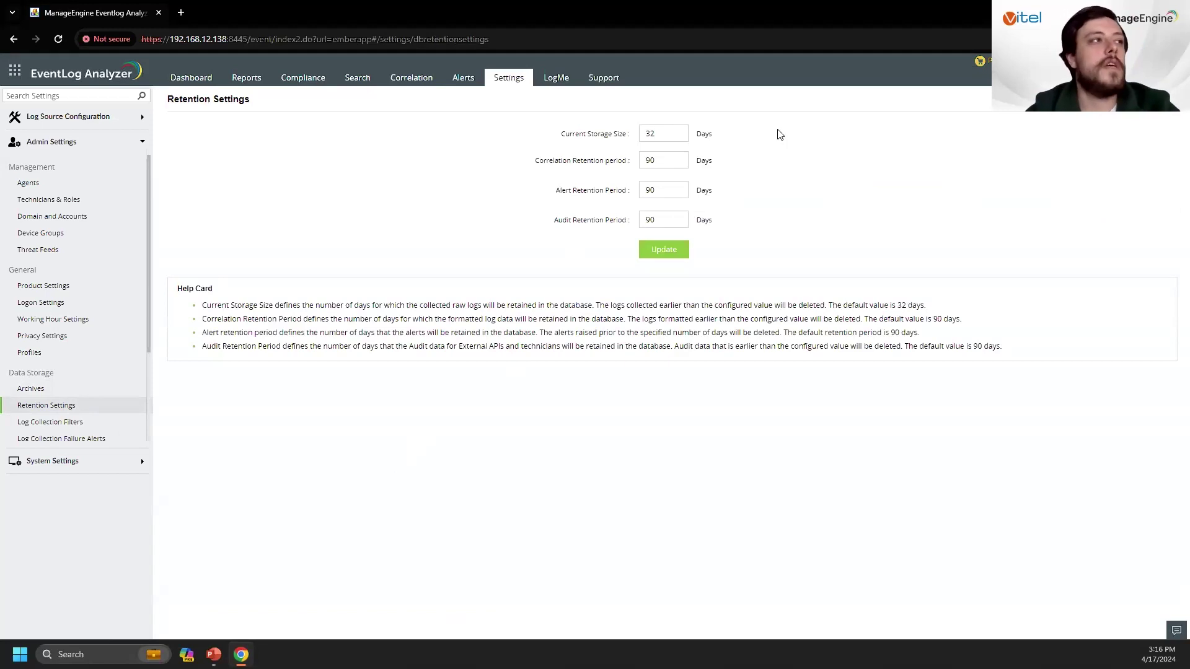
double_click(673, 160)
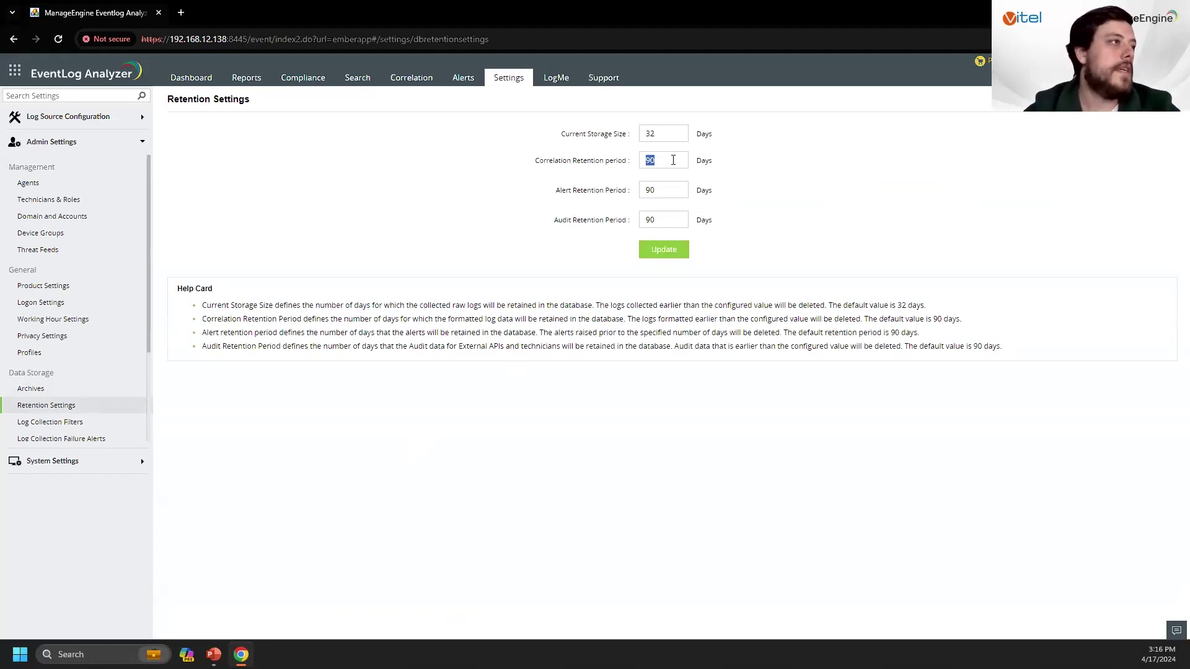
- Examine the correlation, alert and audit retention periods in the retention settings
left_click(671, 161)
double_click(671, 161)
left_click(757, 165)
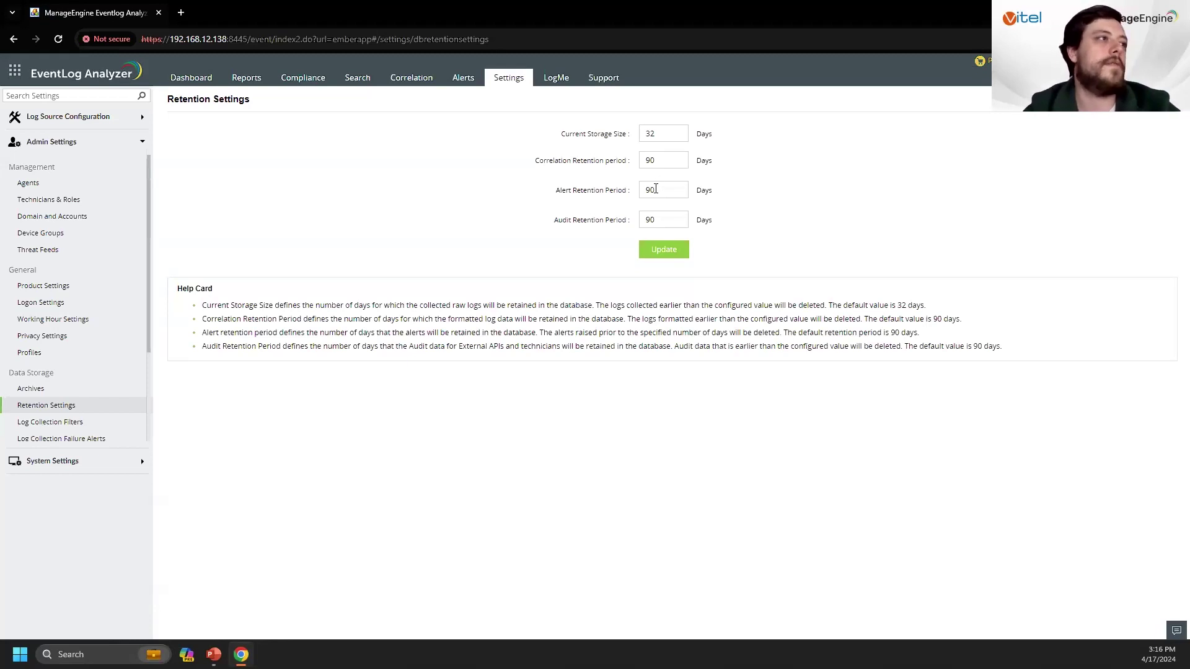
double_click(673, 163)
left_click(769, 165)
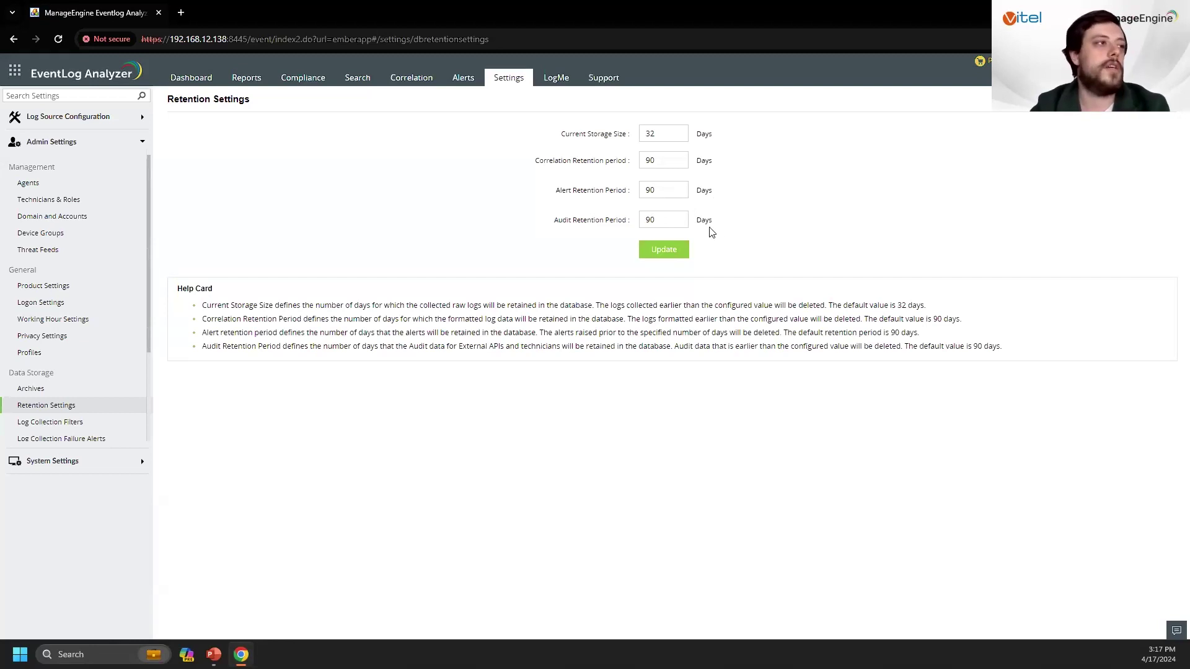
left_click(683, 217)
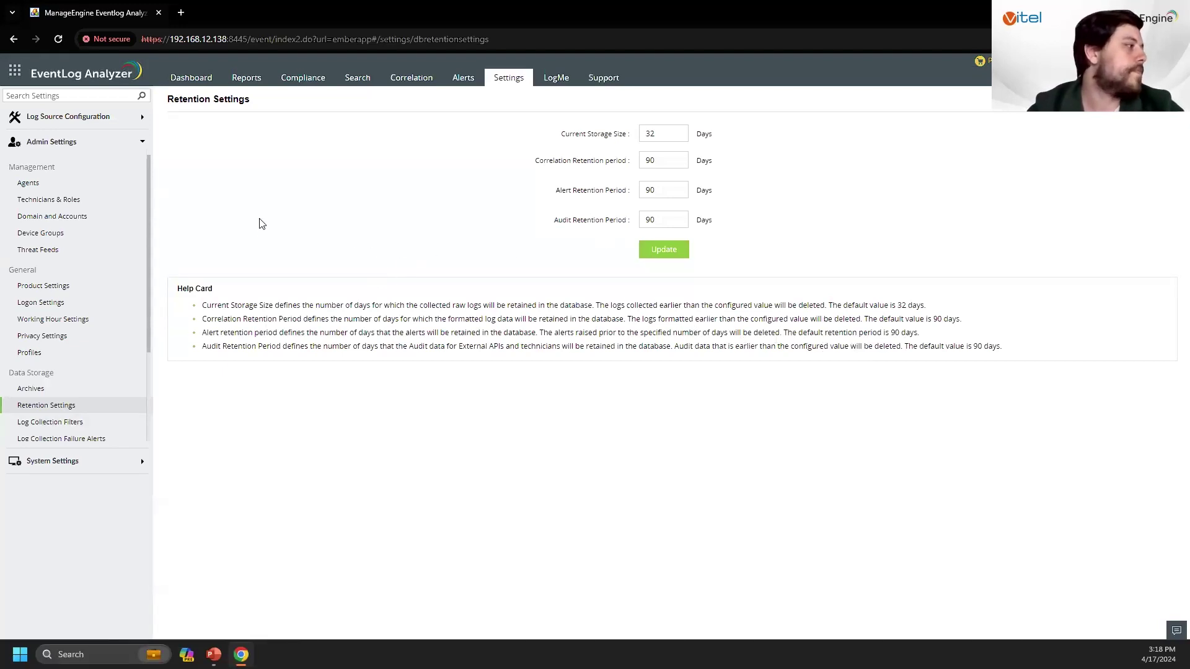
- Start a new log collection filter for Windows Logs and switch its filter criteria to Collect Only
left_click(76, 428)
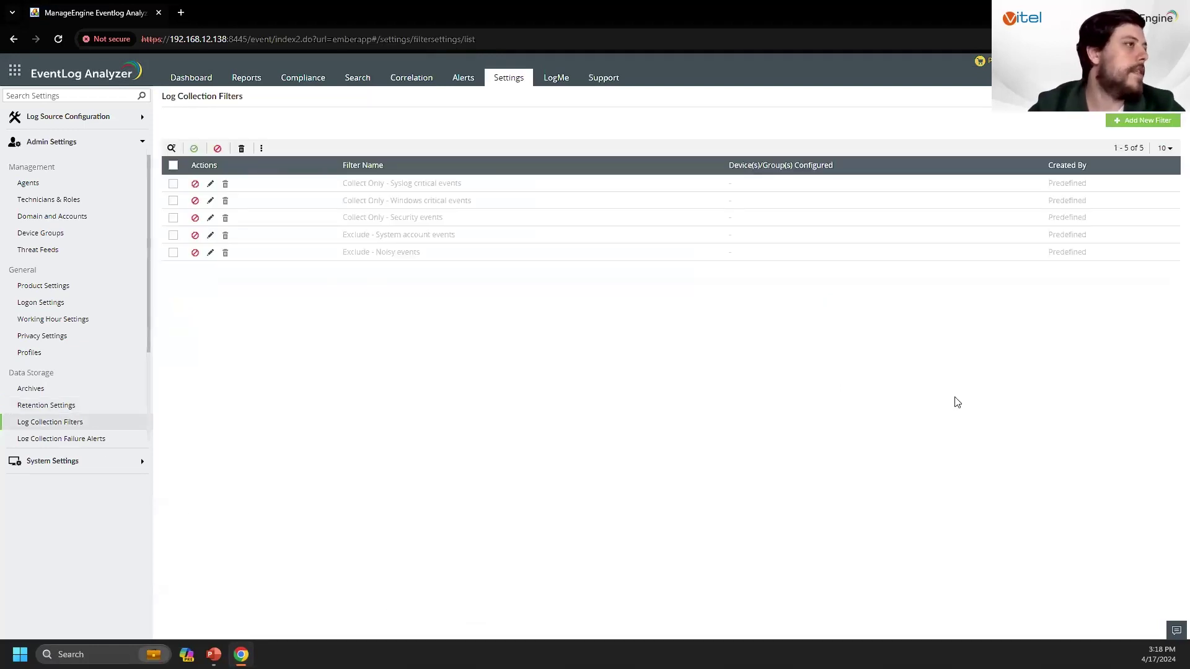
left_click(1134, 121)
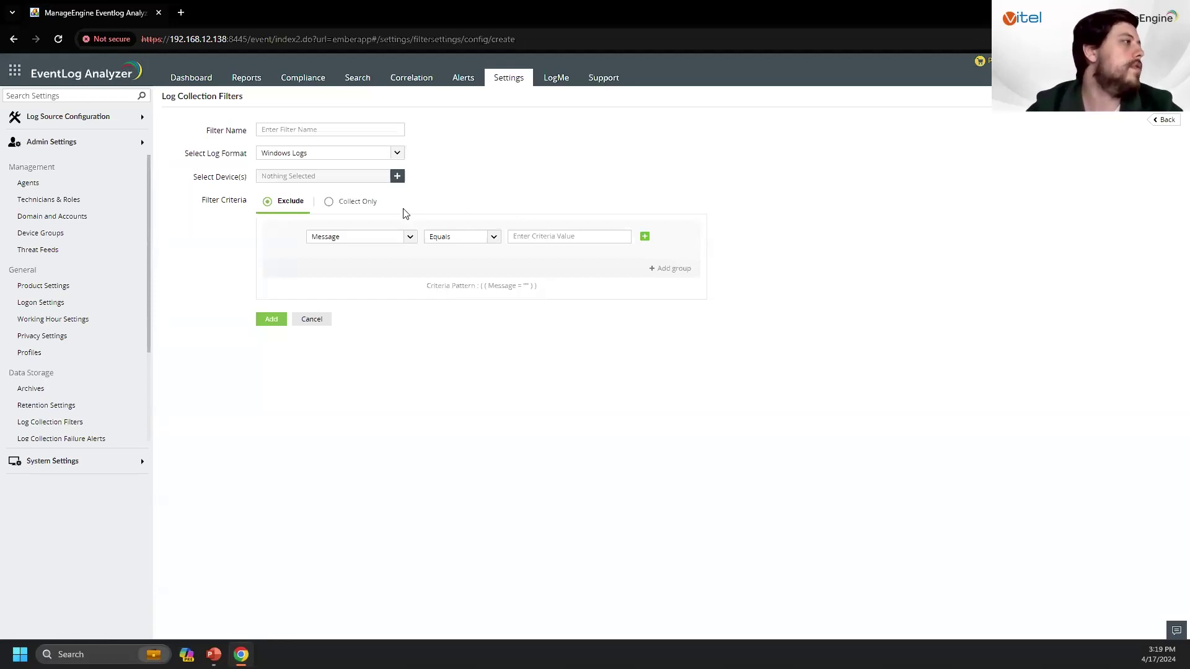
left_click_drag(208, 202, 236, 202)
left_click(239, 210)
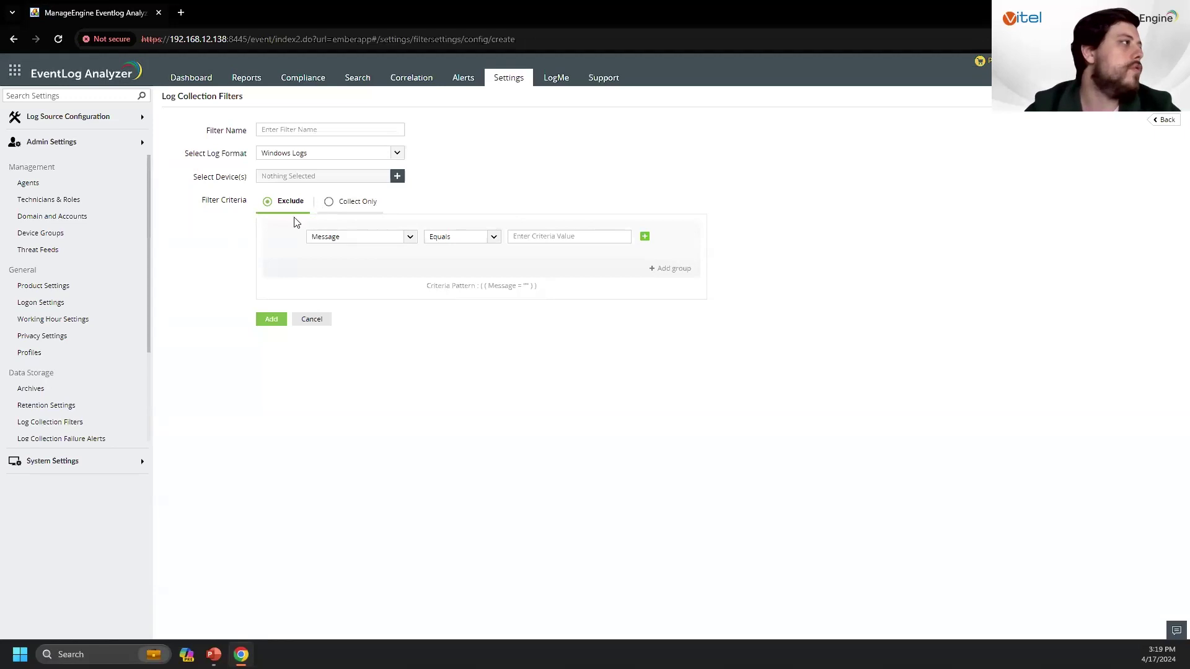
left_click(349, 205)
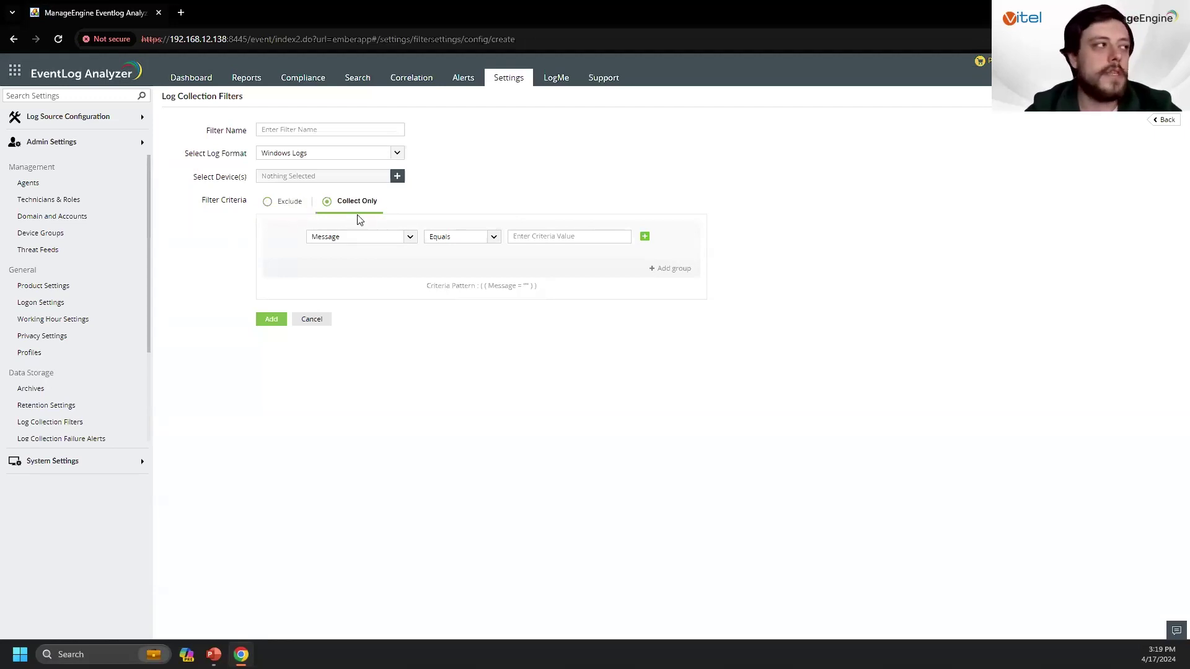
left_click(369, 245)
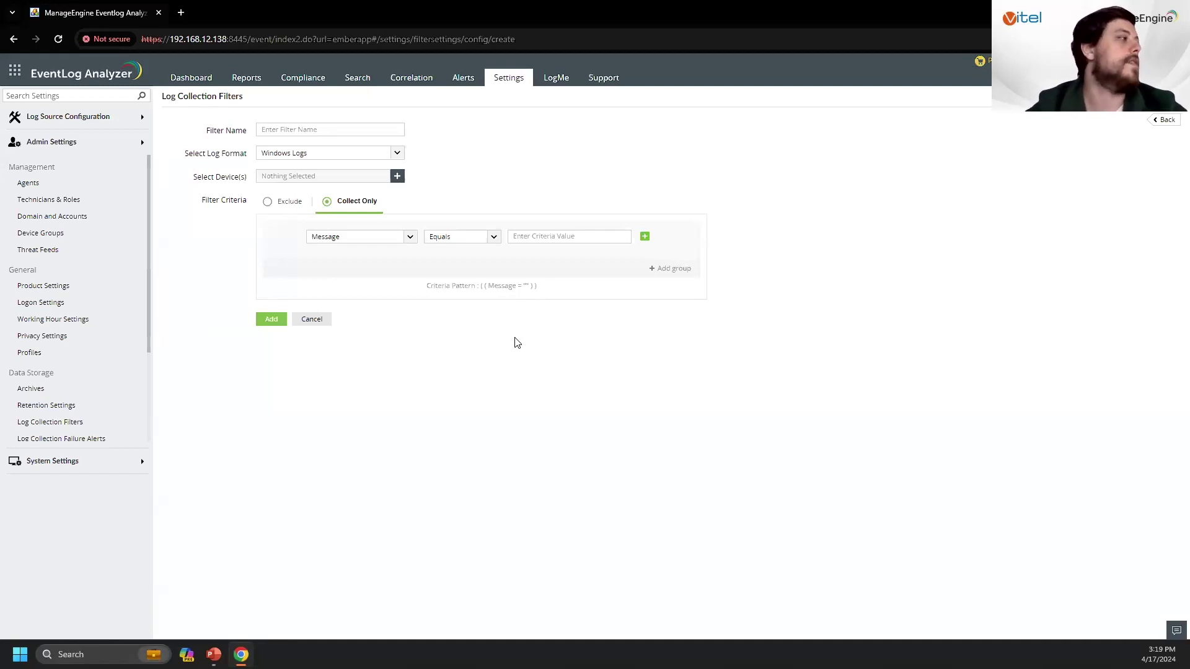
scroll(74, 292, "down", 3)
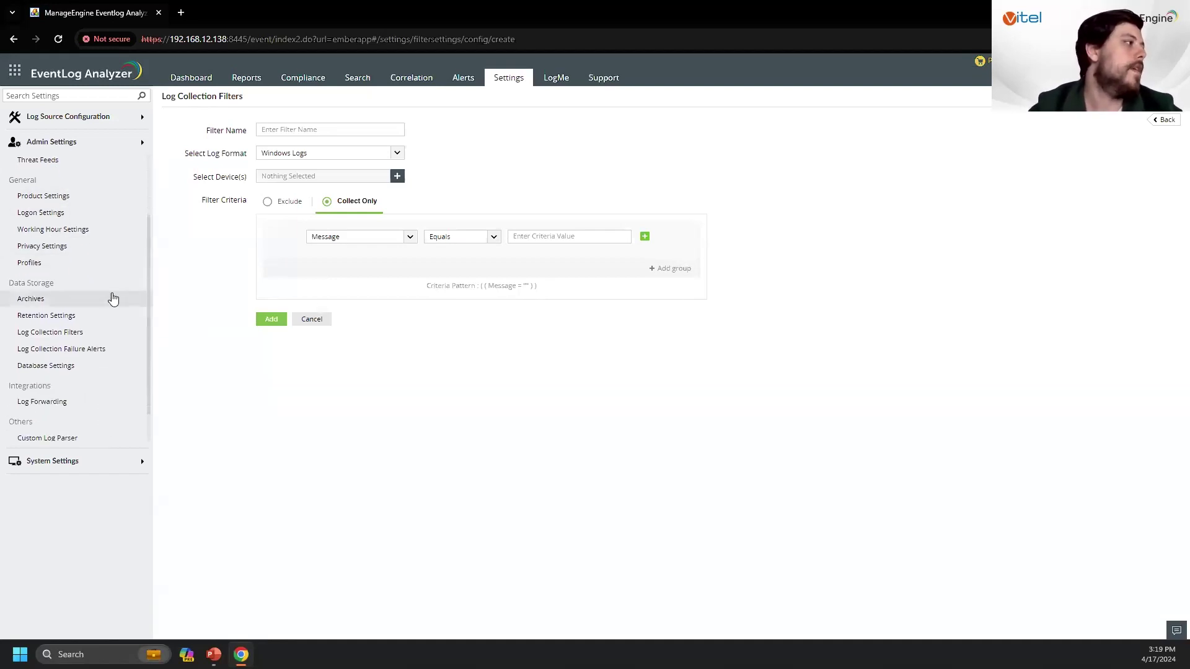